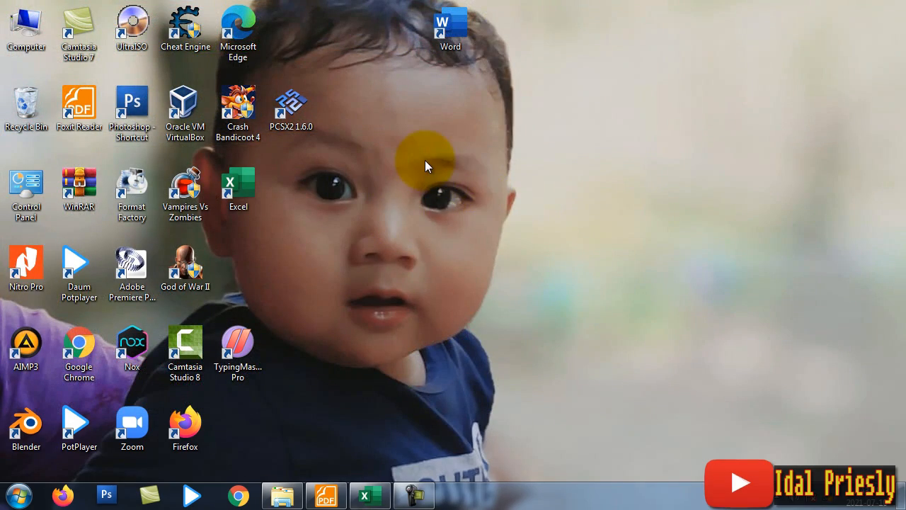
right_click(425, 166)
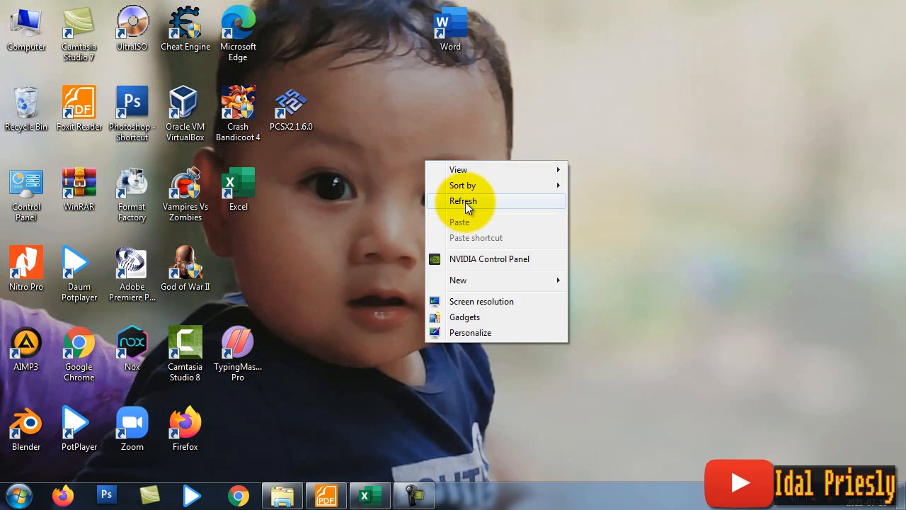
left_click(465, 202)
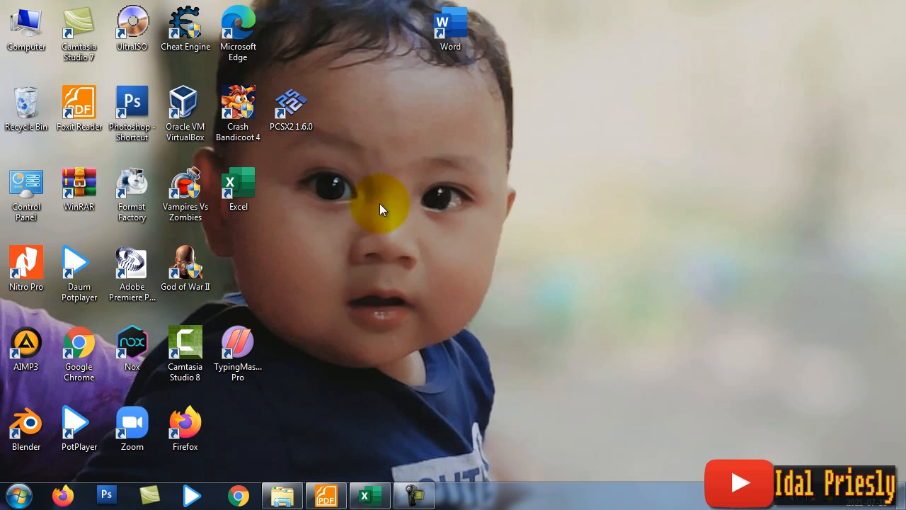
right_click(466, 132)
left_click(512, 168)
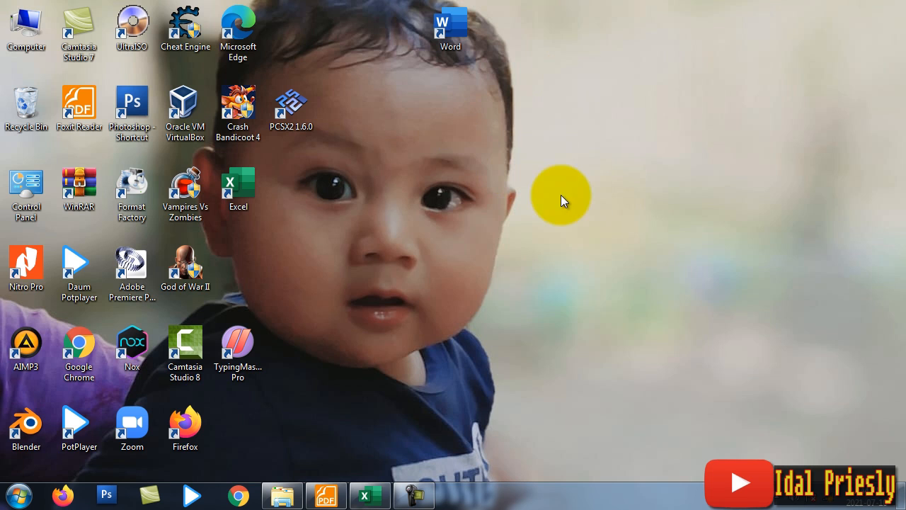
left_click(240, 245)
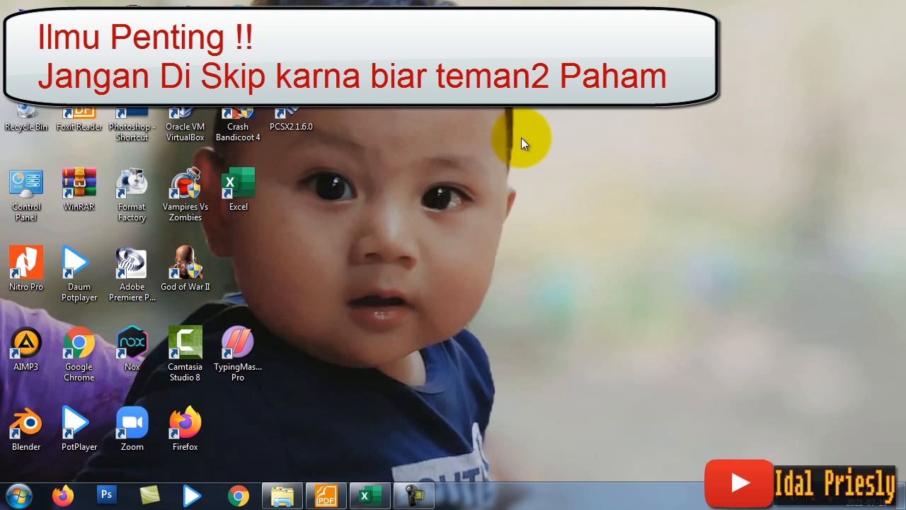
right_click(434, 145)
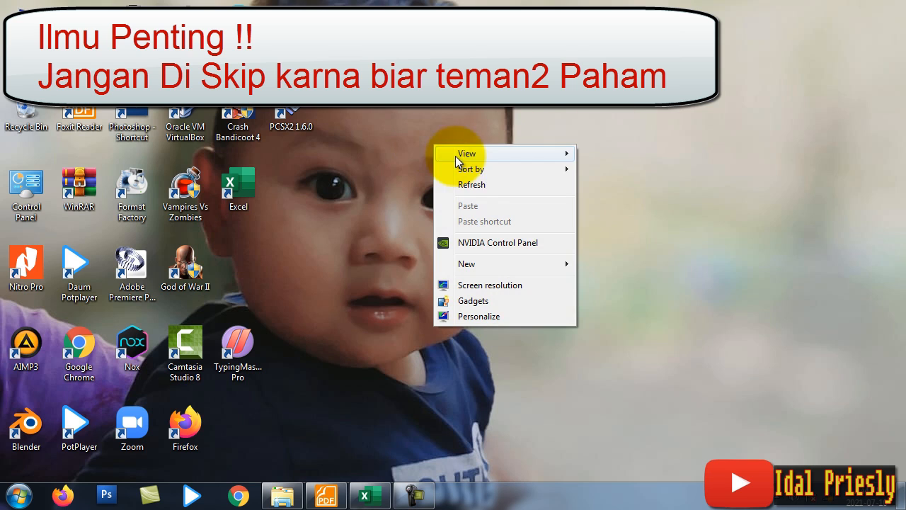
left_click(492, 183)
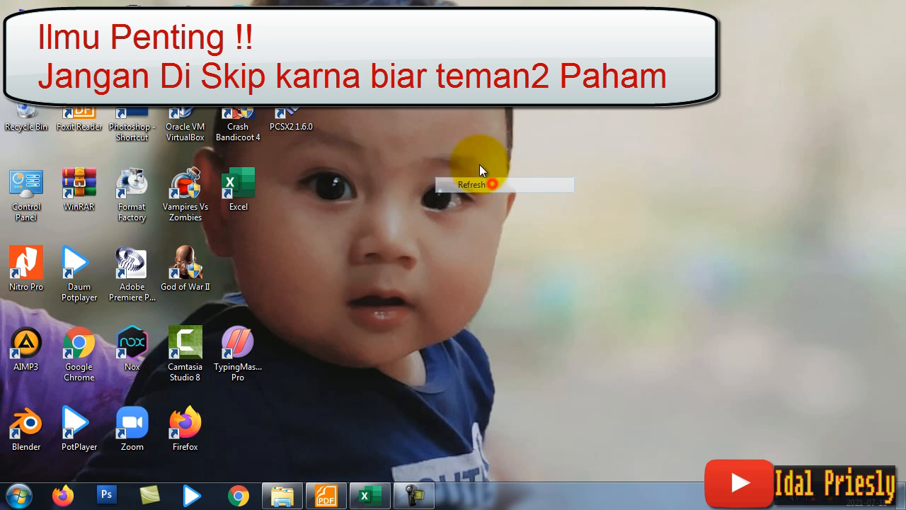
right_click(410, 127)
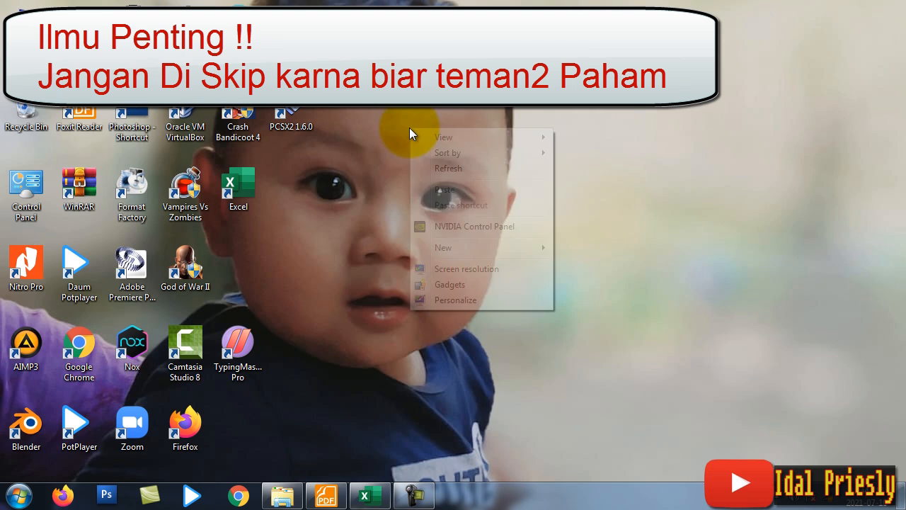
left_click(440, 168)
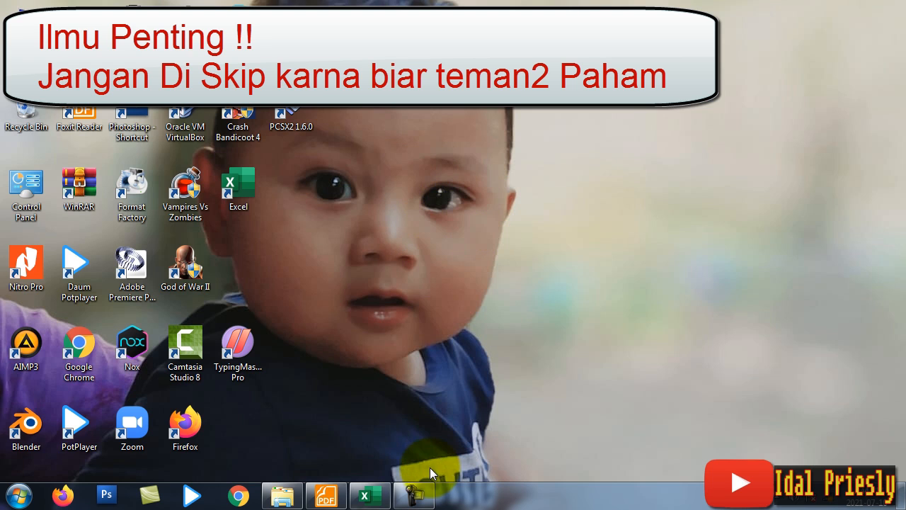
Switch to the Excel workbook Latihan Ms excel.xlsx and enter the headings OR, AND and NOT in cells U3, V3 and W3.
left_click(375, 501)
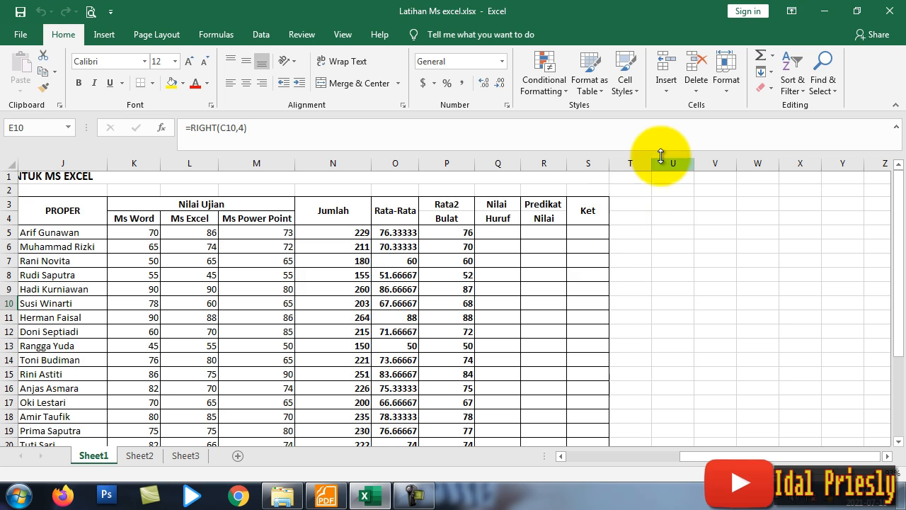
left_click(667, 203)
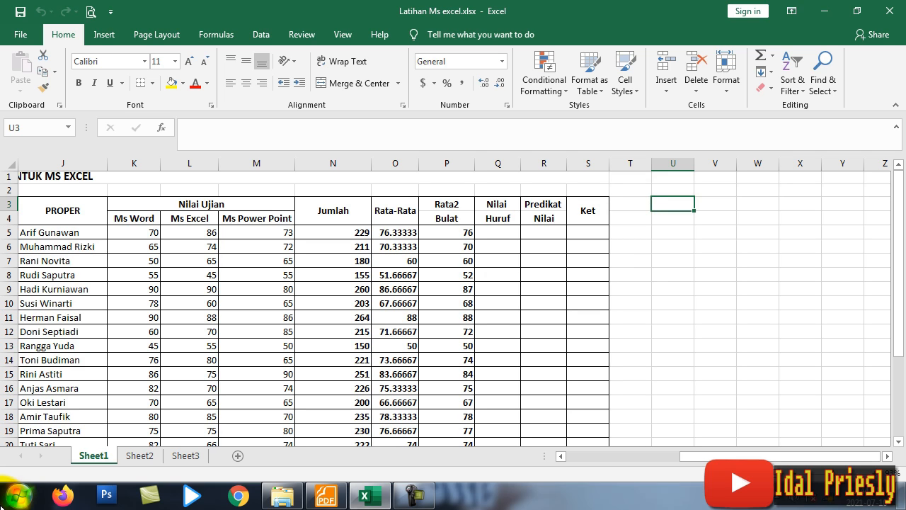
type("OR")
key("Tab")
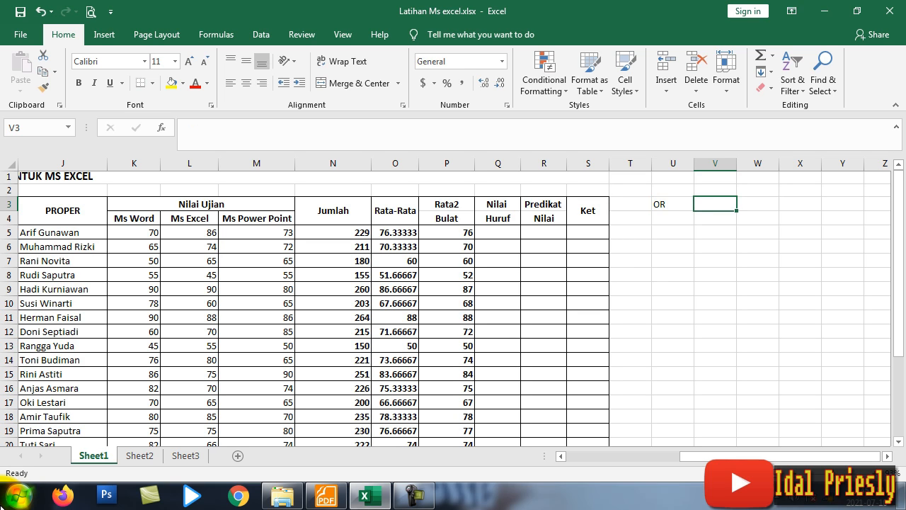
type("AND")
key("Tab")
type("NOT")
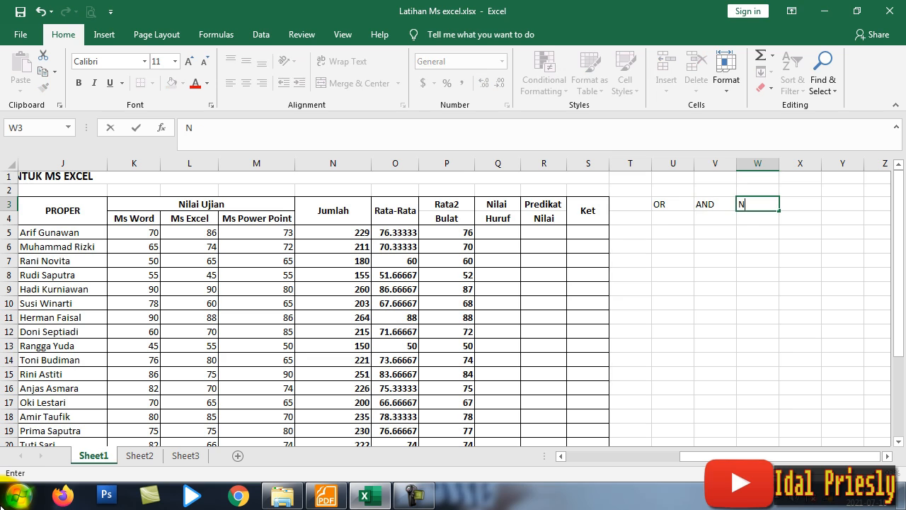
key("Return")
Make the OR, AND and NOT headings in U3:W3 bold.
left_click_drag(659, 204, 749, 204)
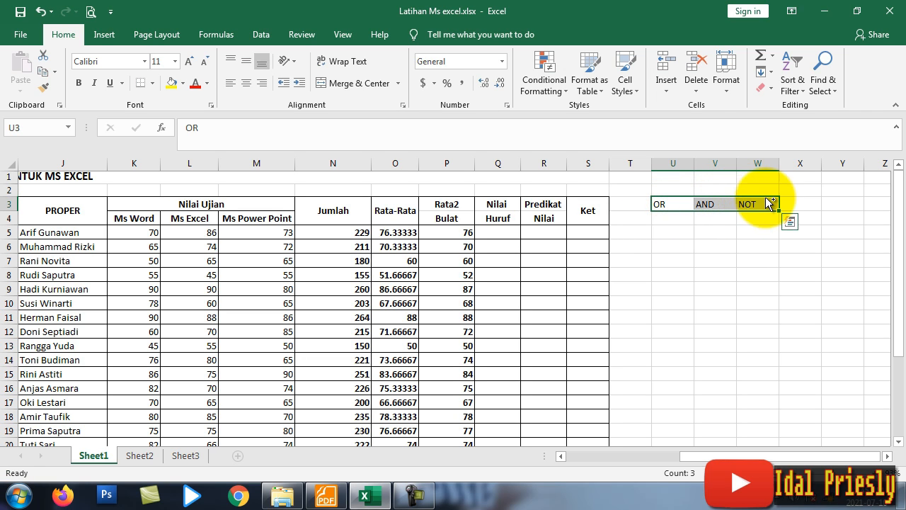
key("ctrl+b")
left_click(685, 221)
Enter the formula =OR(K5>50,L5>50) in cell U5 to test the first student's Ms Word and Ms Excel scores.
left_click(671, 231)
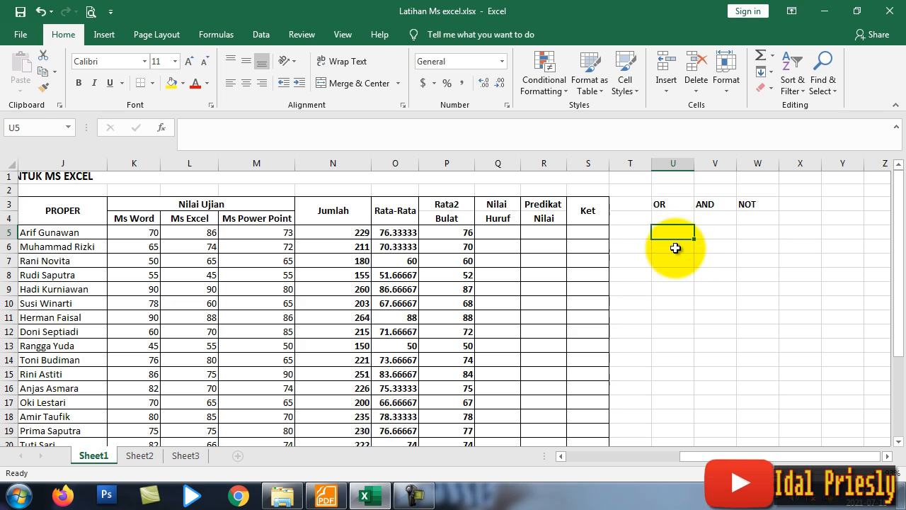
double_click(676, 233)
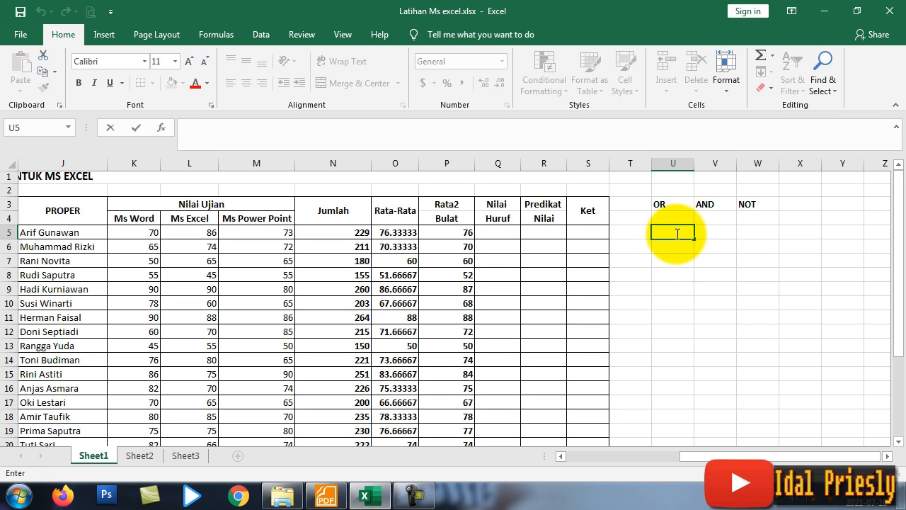
type("=")
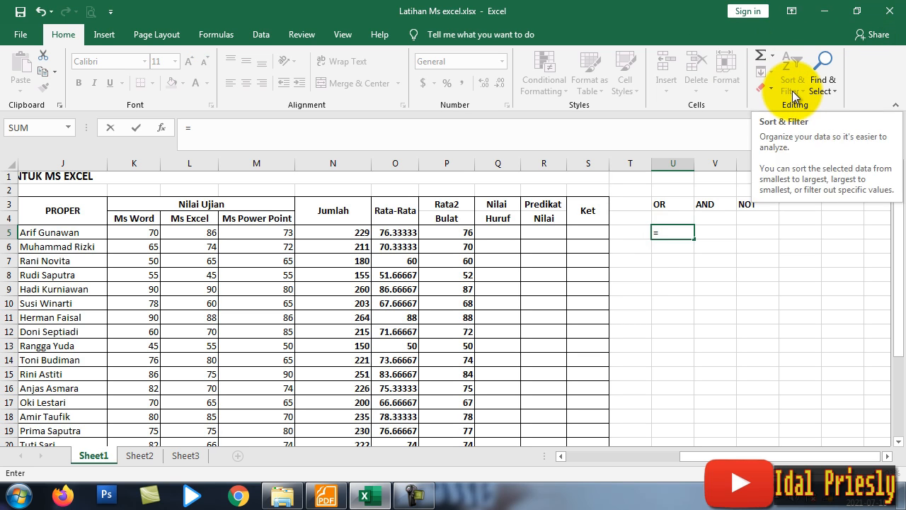
type("OR")
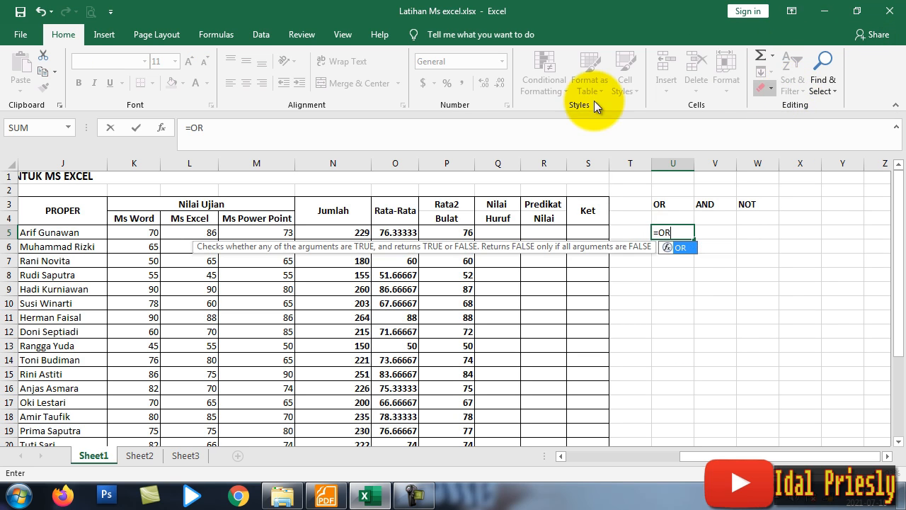
double_click(686, 252)
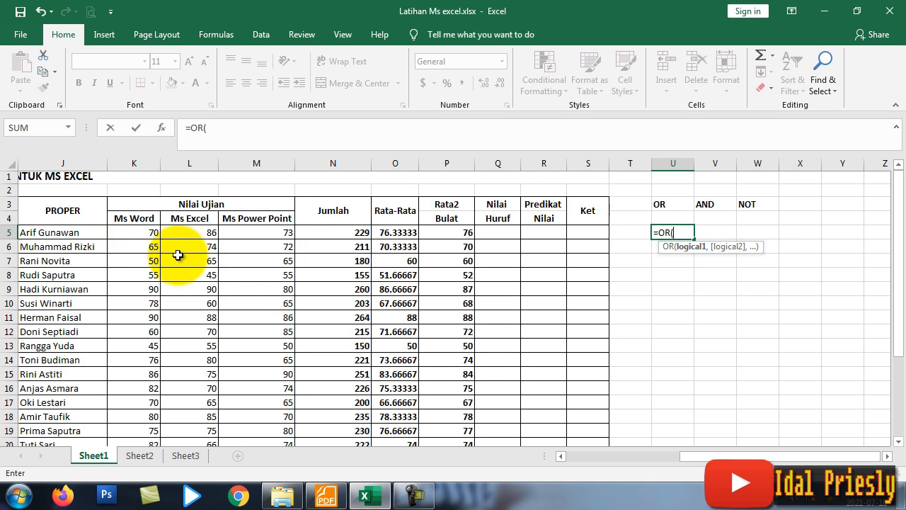
left_click(134, 236)
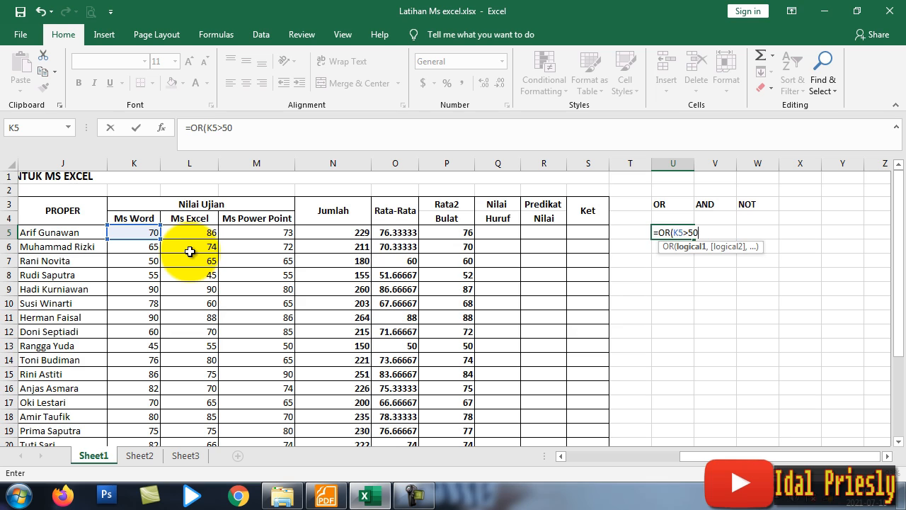
type(">50,")
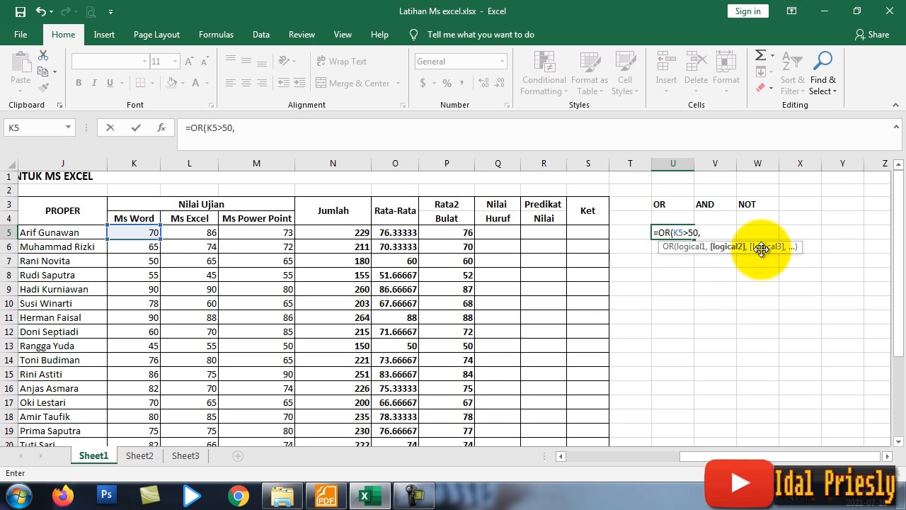
left_click(202, 231)
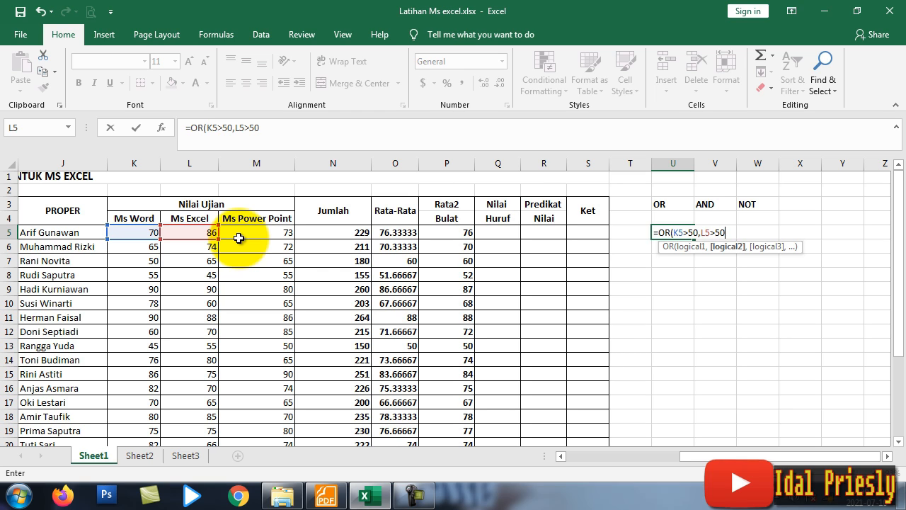
type(")")
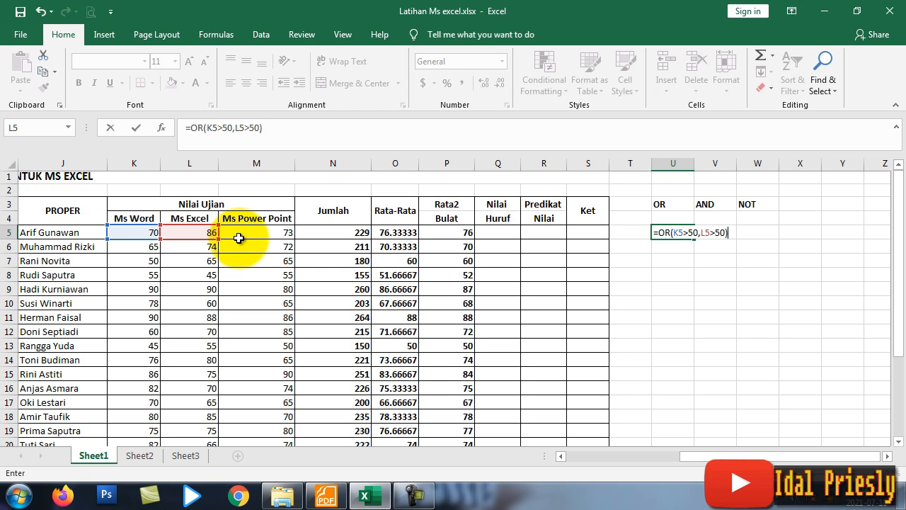
key("Return")
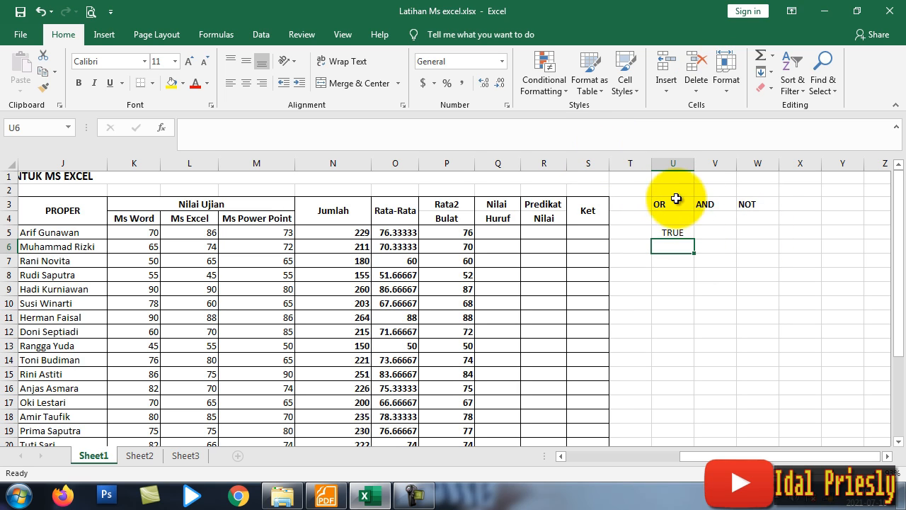
Review the conditions and cell references of the OR formula in U5 without changing it.
double_click(672, 232)
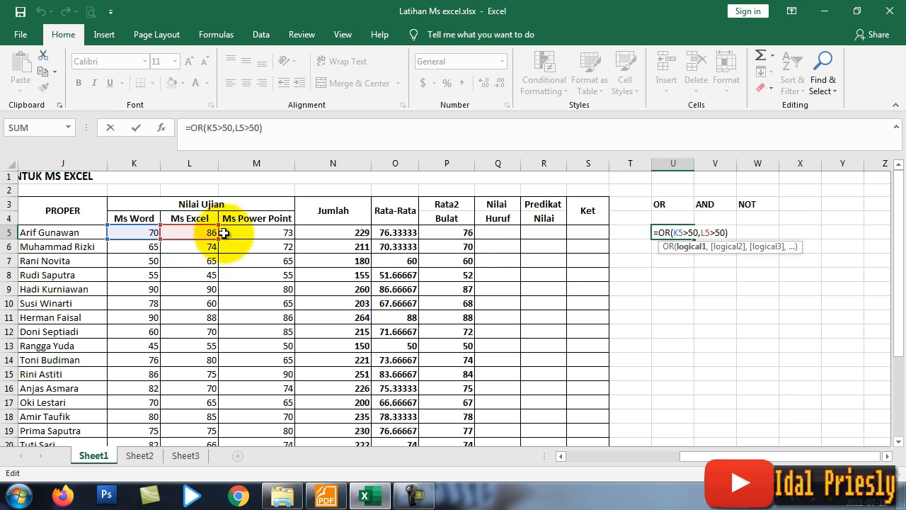
left_click(672, 232)
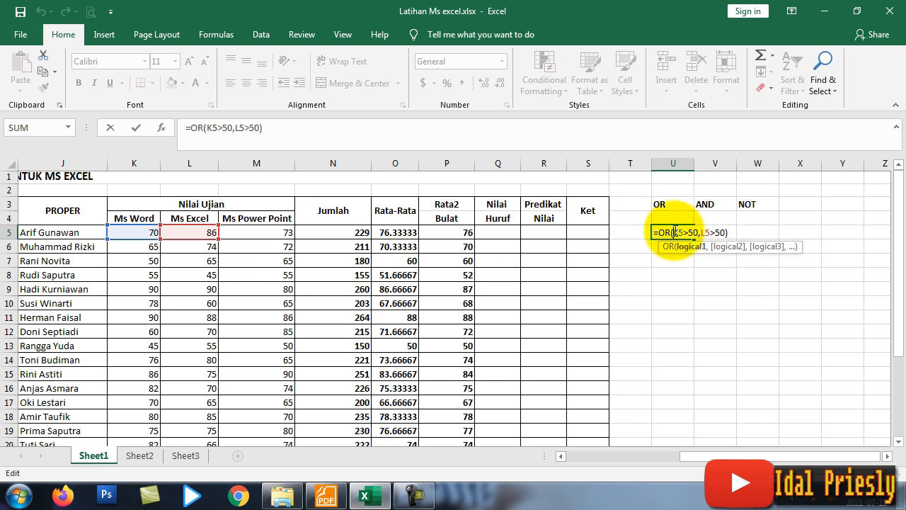
left_click(731, 233)
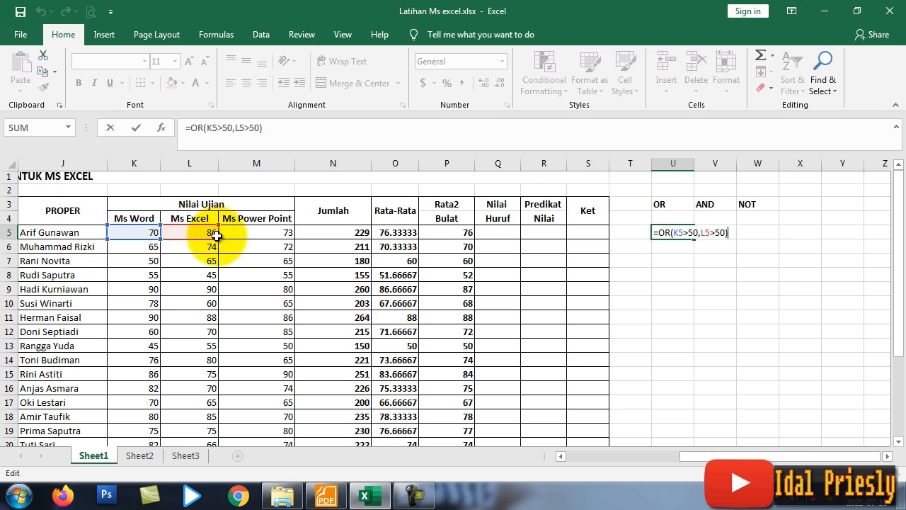
double_click(692, 233)
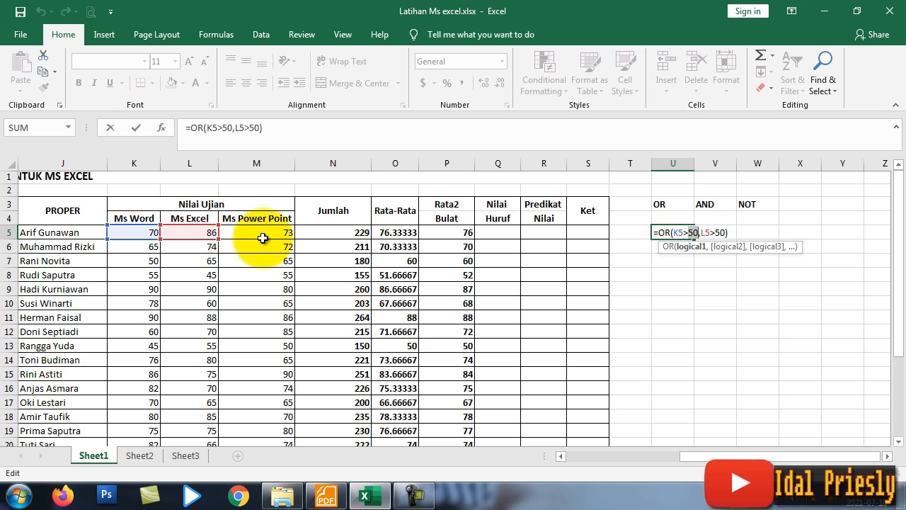
left_click(714, 229)
key("Return")
Fill the OR formula from U5 down to U24 for all students.
left_click(673, 234)
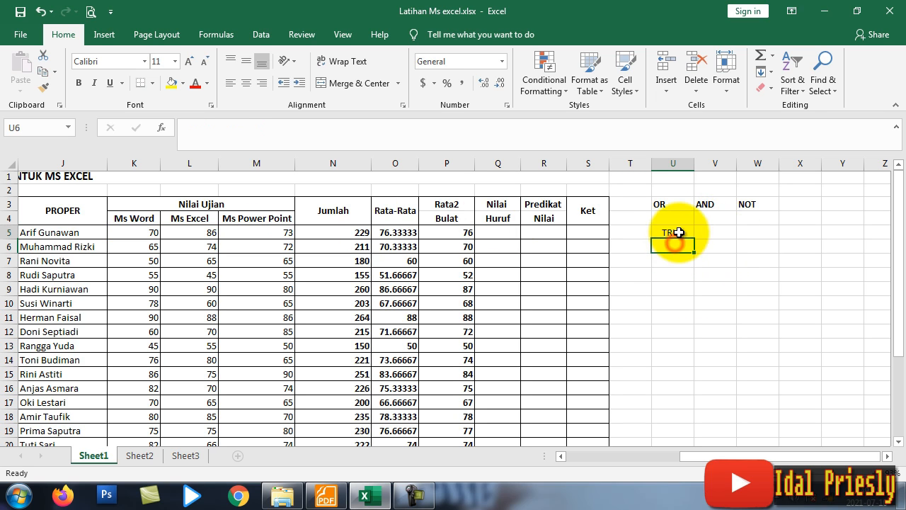
left_click_drag(697, 242, 687, 416)
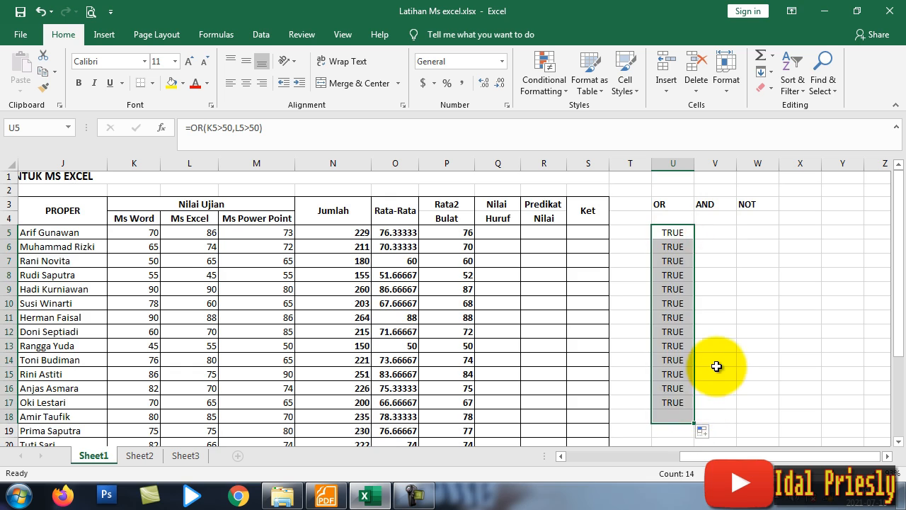
scroll(708, 311, "down", 4)
left_click_drag(695, 255, 680, 335)
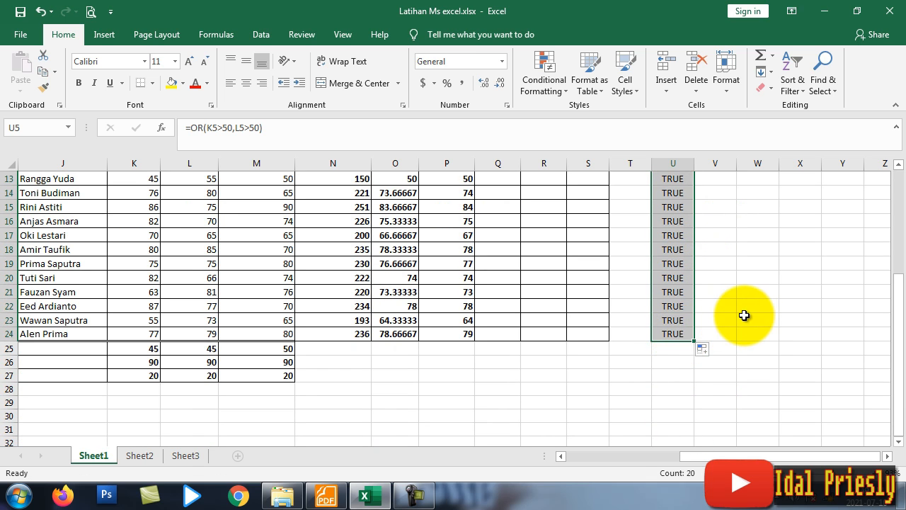
Set the Ms Excel score in L13 to 48 and check the OR result in U13.
scroll(744, 313, "up", 3)
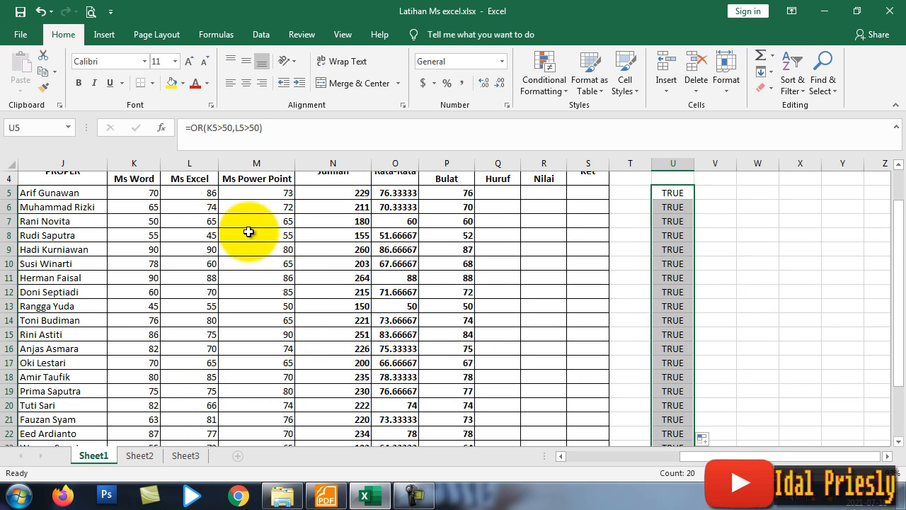
scroll(313, 294, "down", 3)
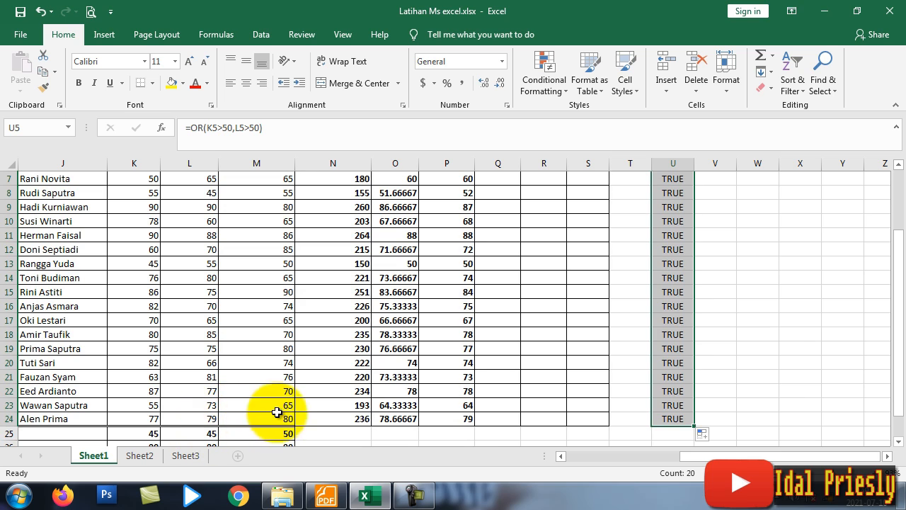
double_click(206, 264)
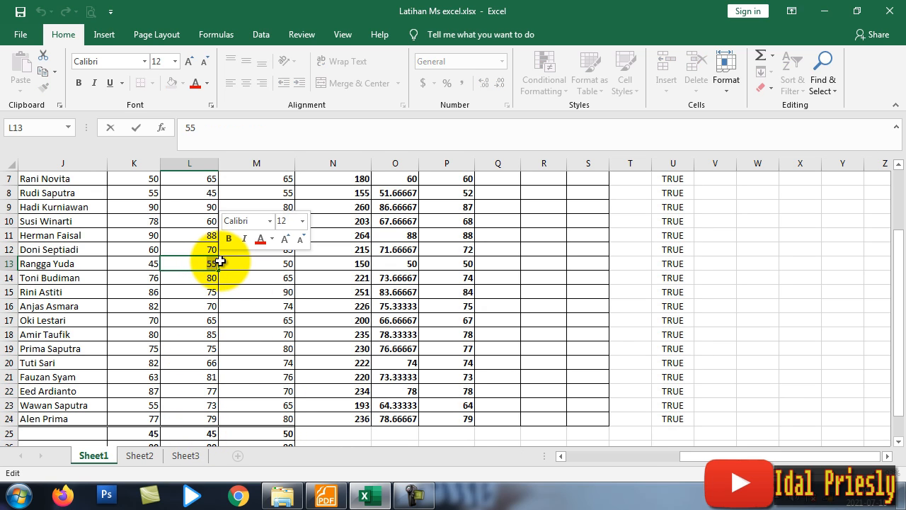
type("48")
key("Return")
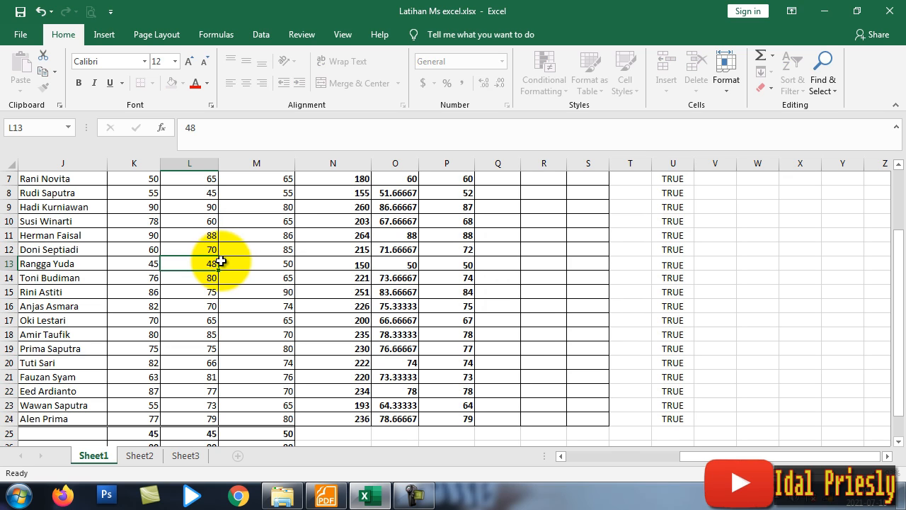
left_click(670, 265)
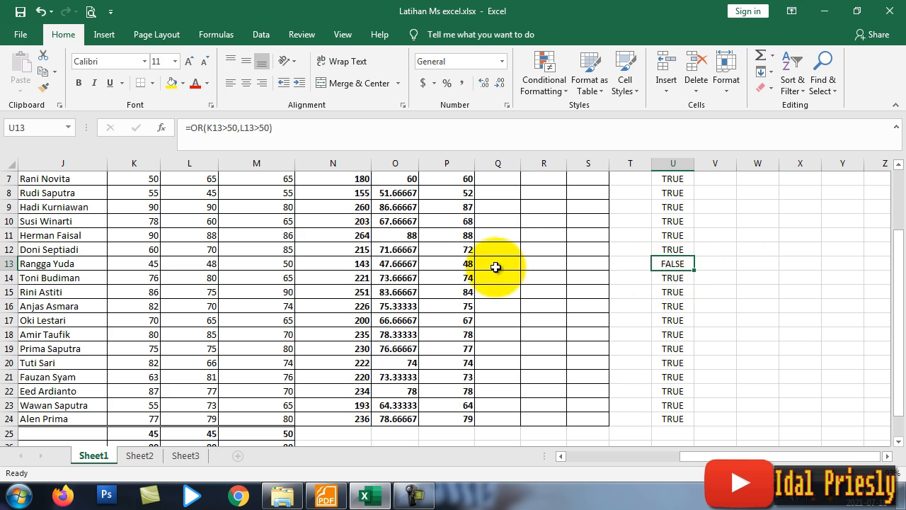
Highlight row 13 from K13 to U13 to compare that student's scores with the OR result.
left_click_drag(151, 265, 674, 265)
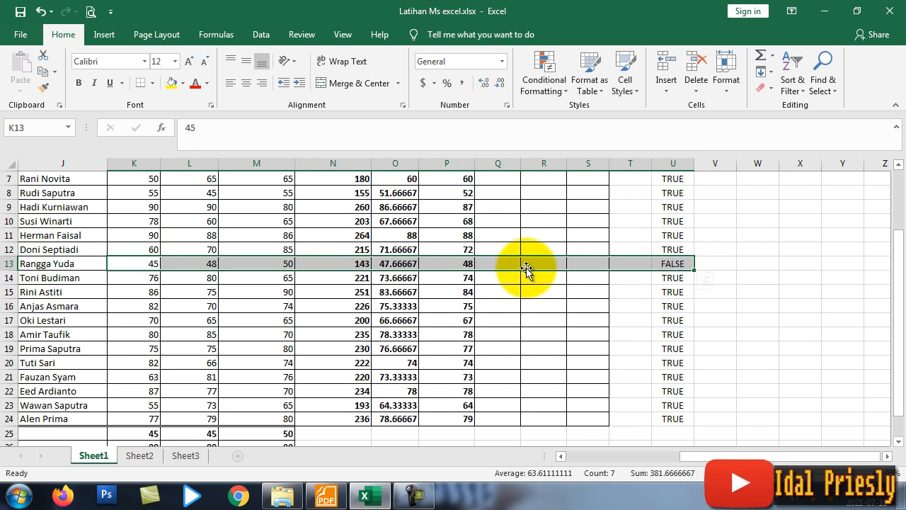
Enter the formula =AND(K5>50,L5>50) in cell V5 to test the first student's Ms Word and Ms Excel scores.
scroll(701, 326, "up", 2)
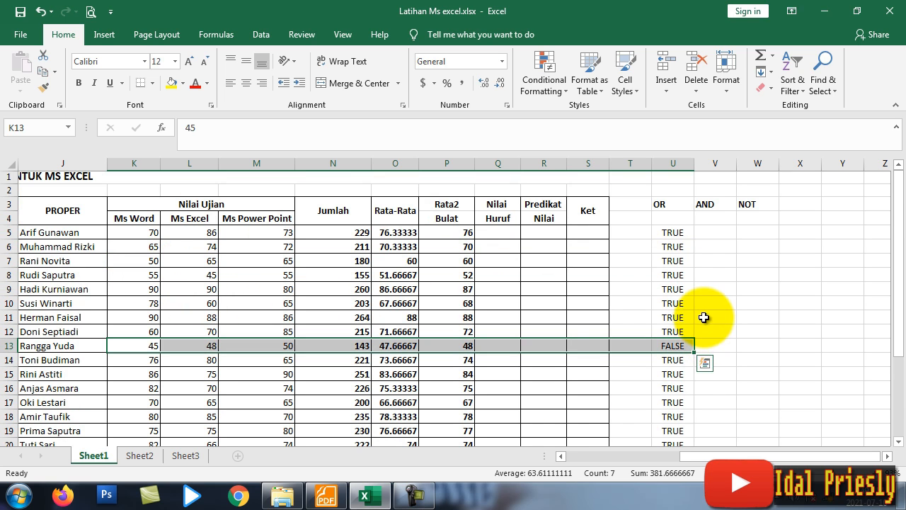
left_click(715, 233)
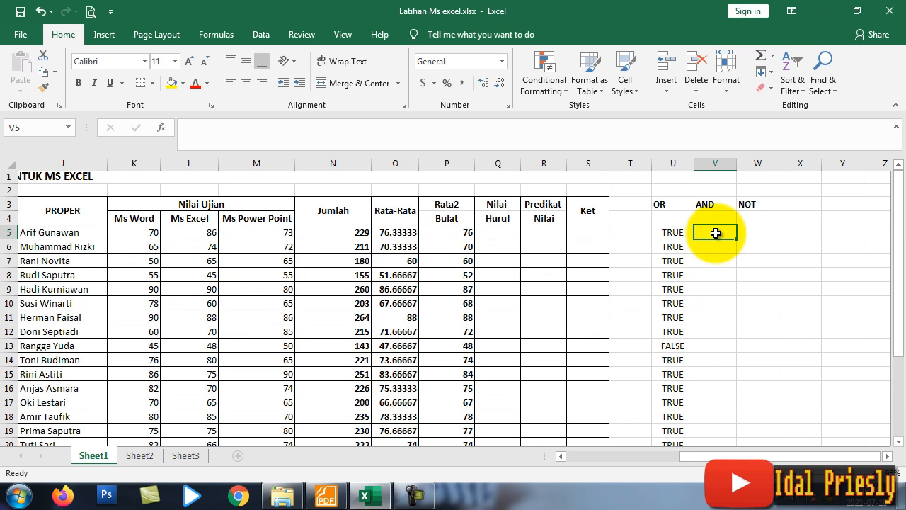
type("=and")
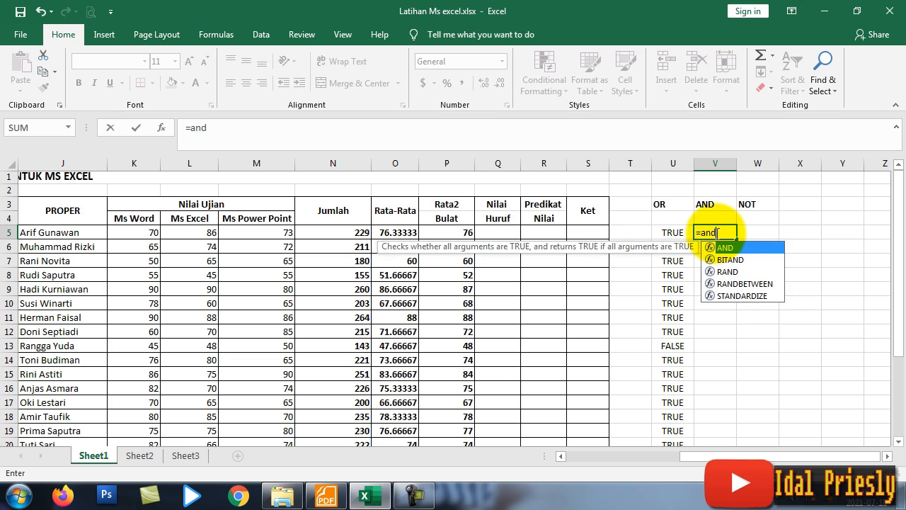
double_click(729, 247)
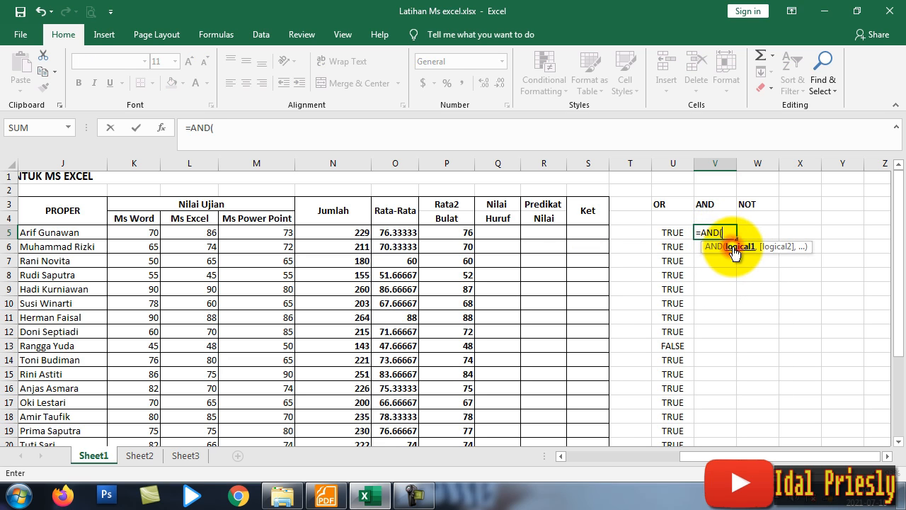
left_click(142, 233)
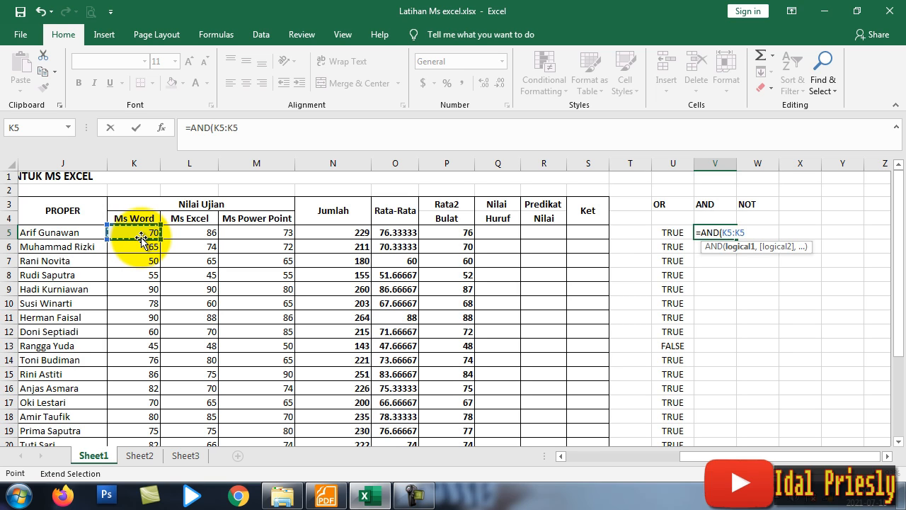
key("BackSpace")
key("BackSpace")
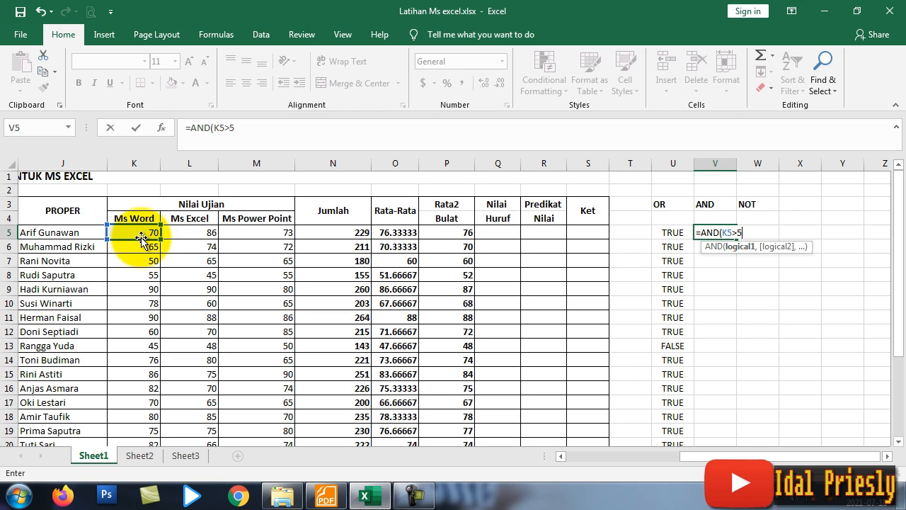
type(",")
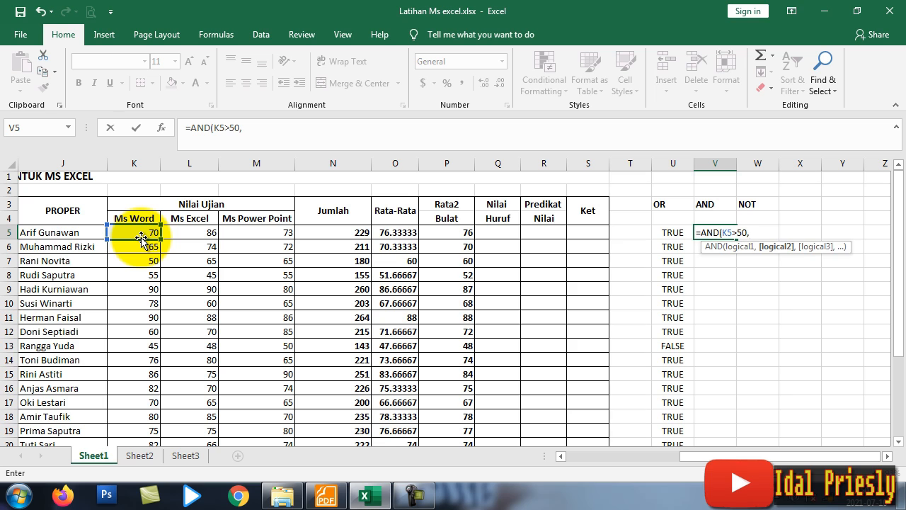
left_click(199, 232)
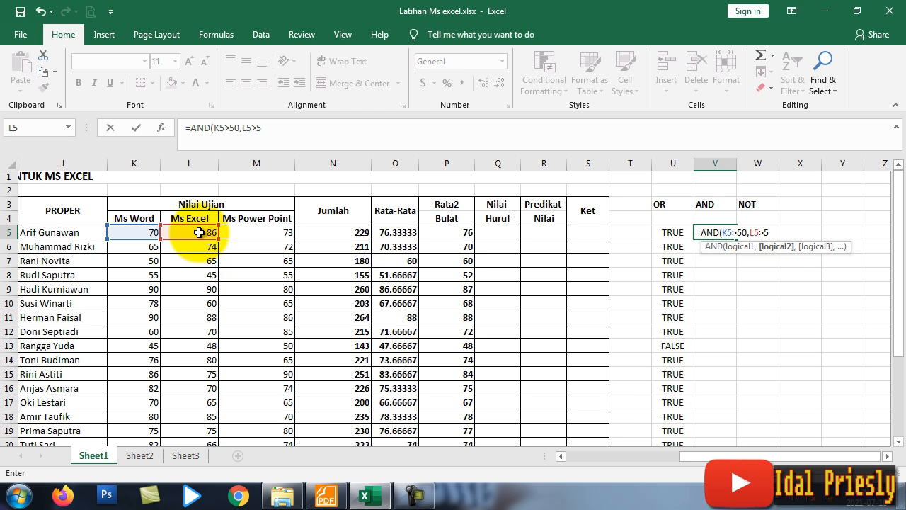
type(">50(")
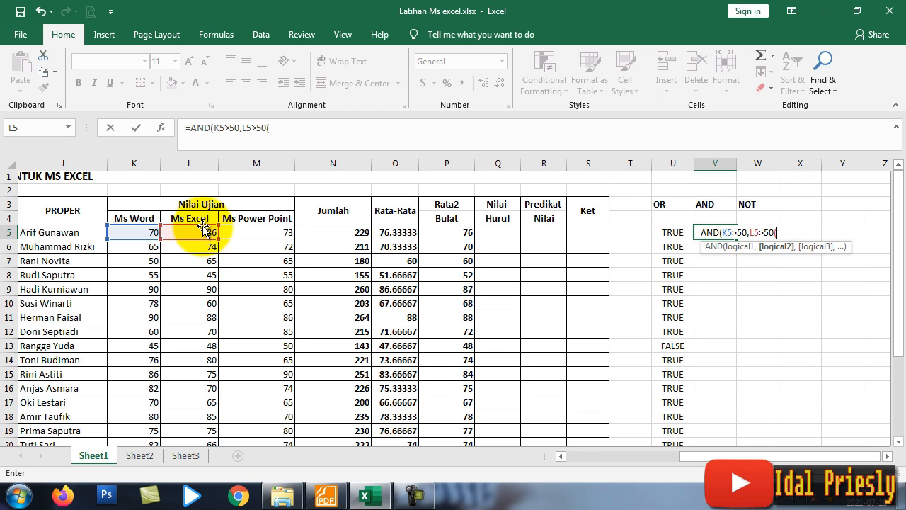
key("BackSpace")
type(")")
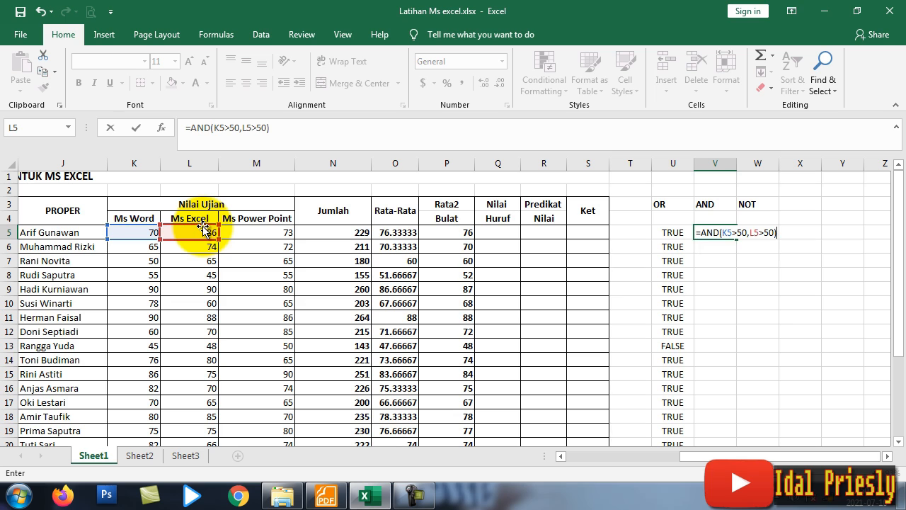
key("Return")
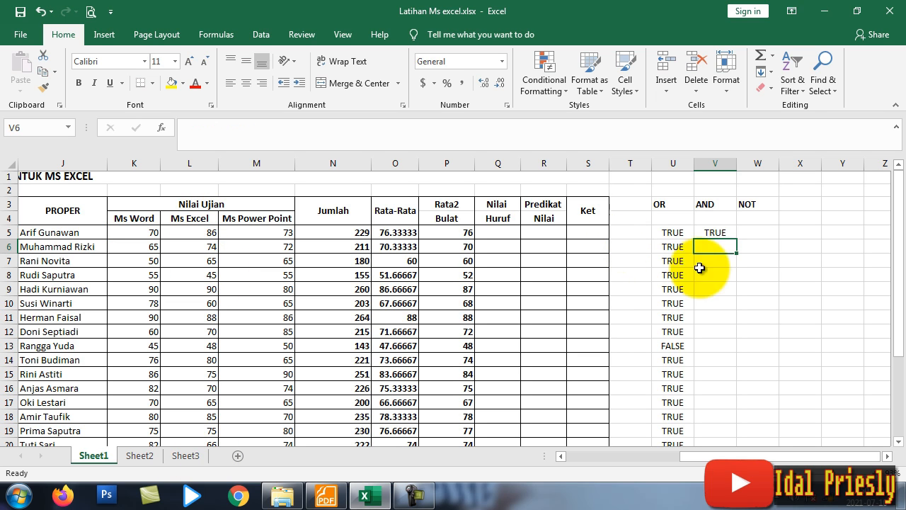
Fill the AND formula from V5 down to V24 for all students.
left_click(730, 236)
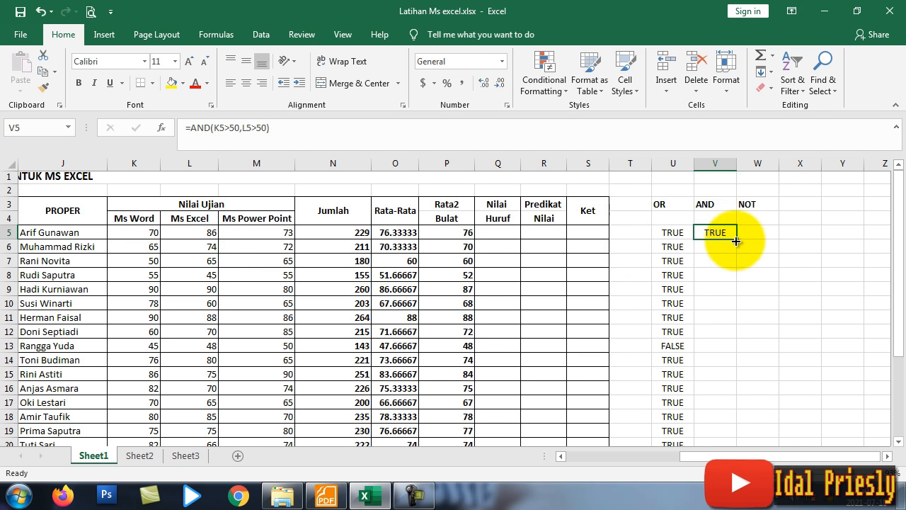
left_click_drag(736, 241, 728, 385)
scroll(694, 330, "up", 3)
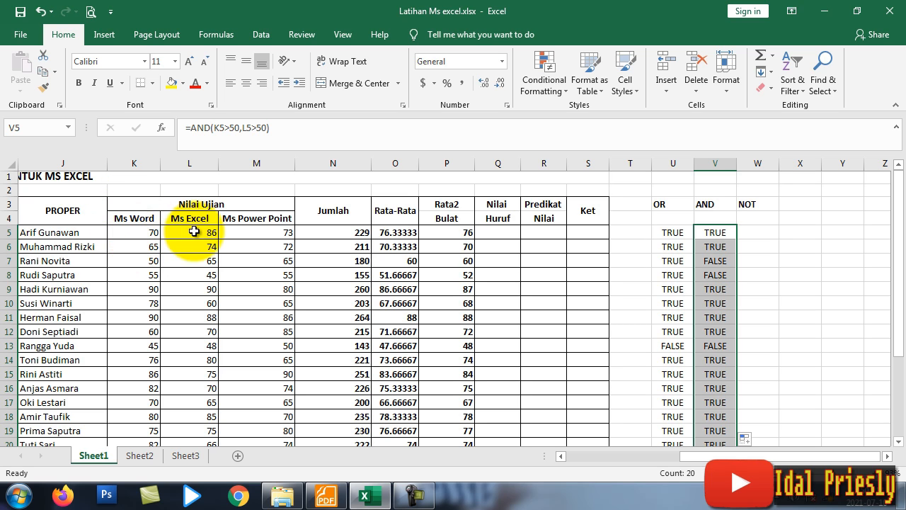
Compare the Ms Word and Ms Excel scores in rows 5 to 7 with their AND results in column V.
left_click(146, 235)
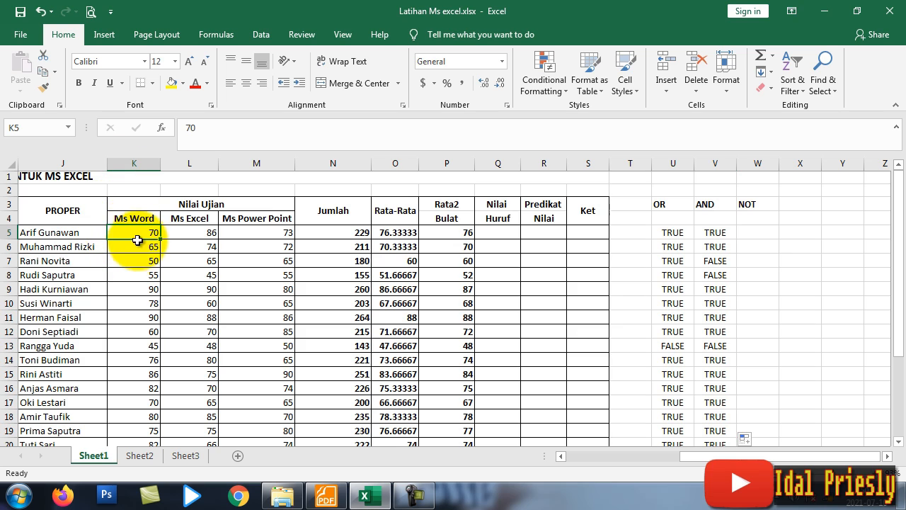
left_click(198, 233)
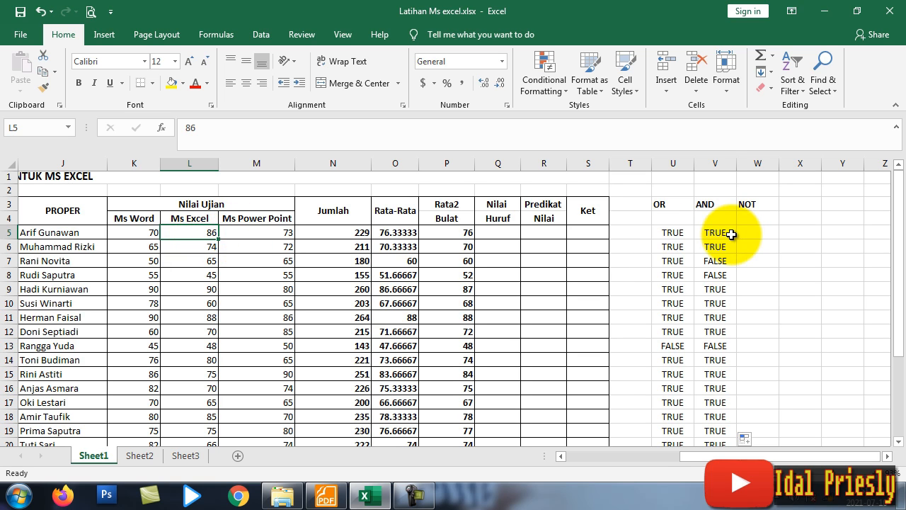
left_click_drag(729, 234, 730, 251)
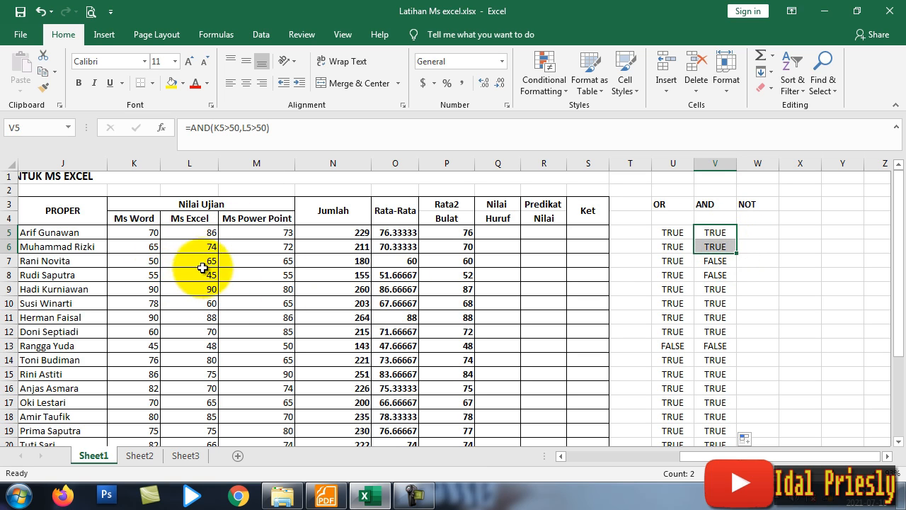
left_click(148, 264)
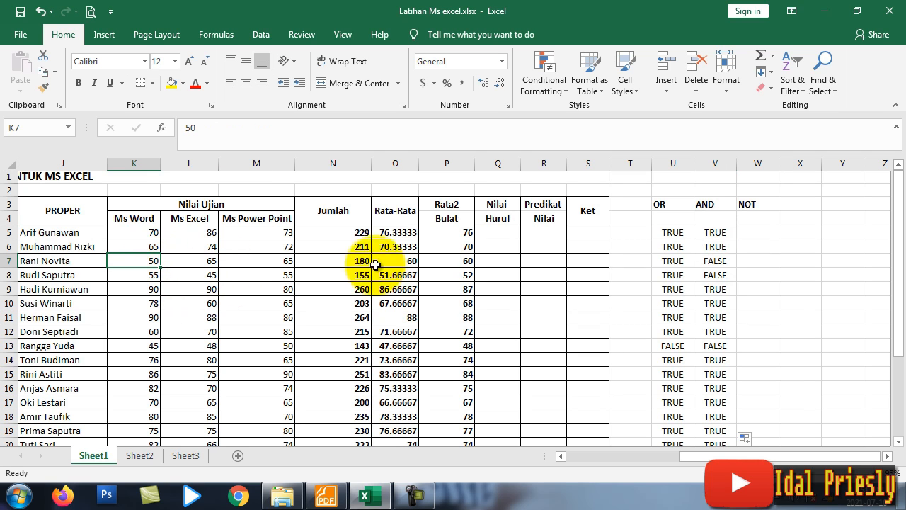
left_click(722, 261)
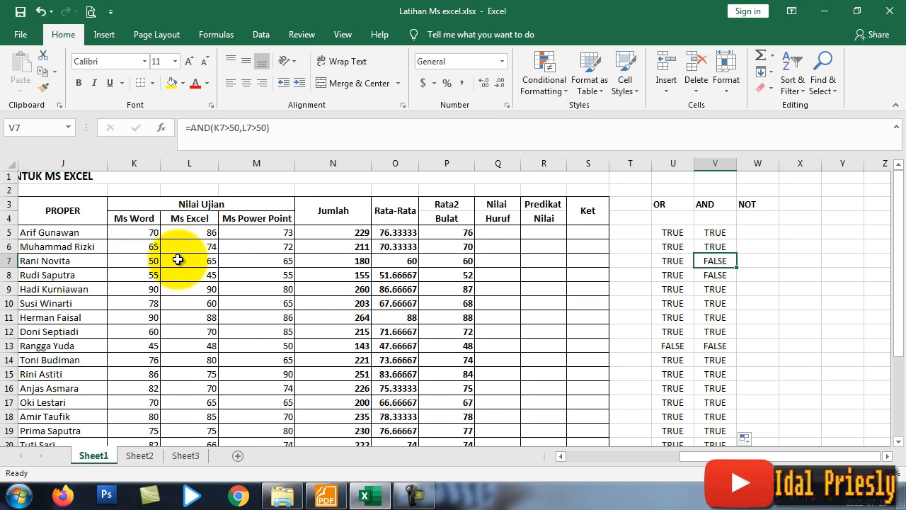
Enter the formula =NOT(K5) in cell W5 for the first student's Ms Word score.
double_click(751, 237)
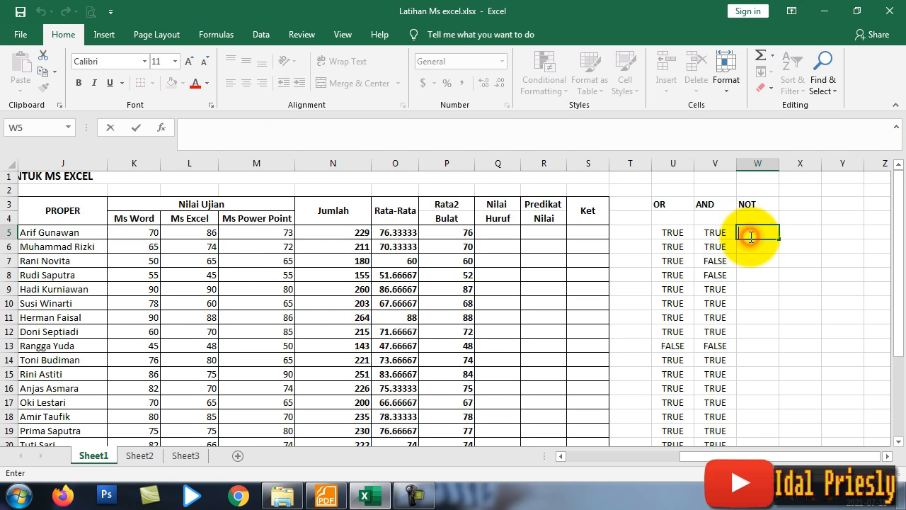
type("=")
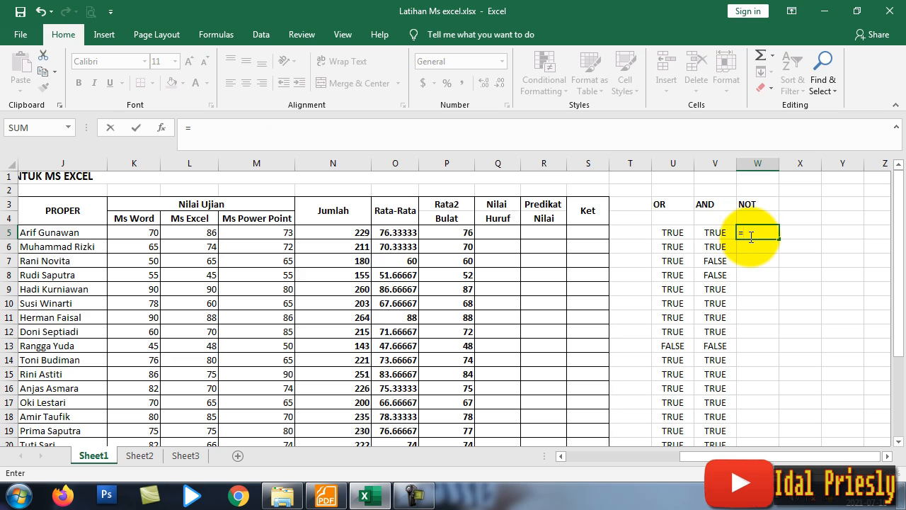
type("Not")
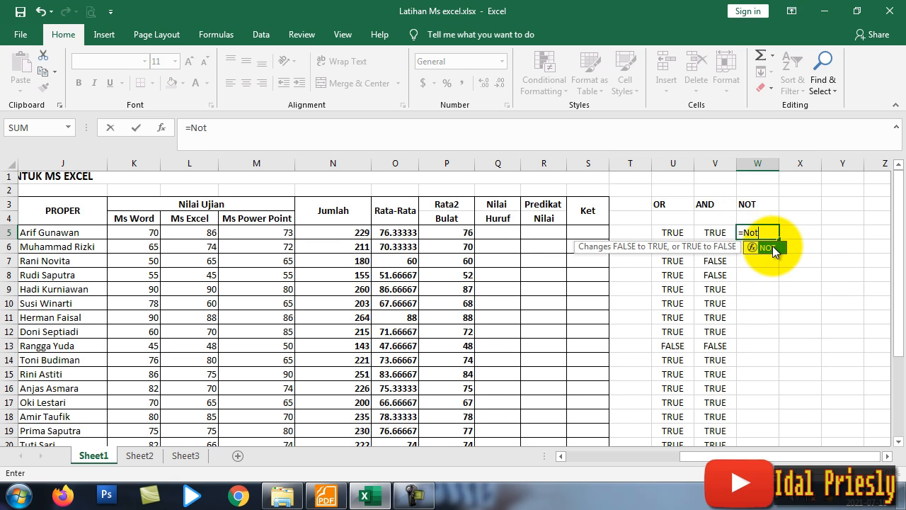
double_click(766, 247)
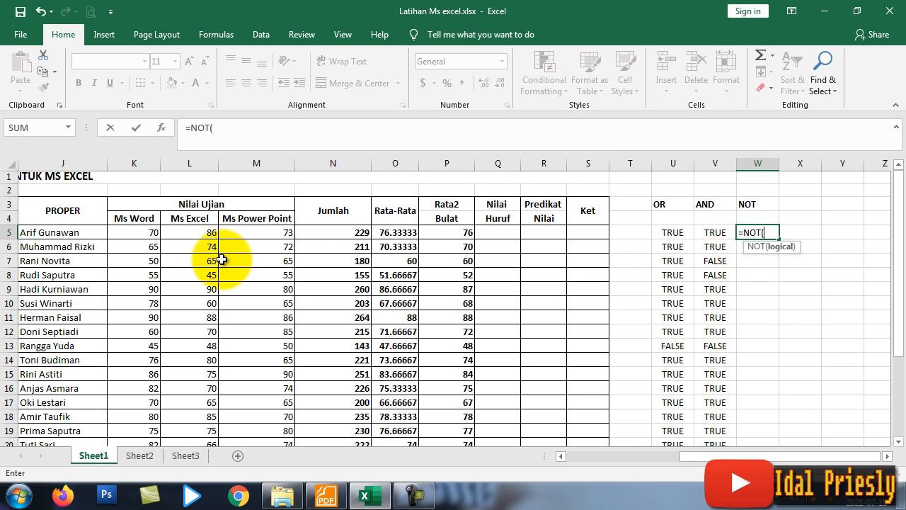
left_click(151, 234)
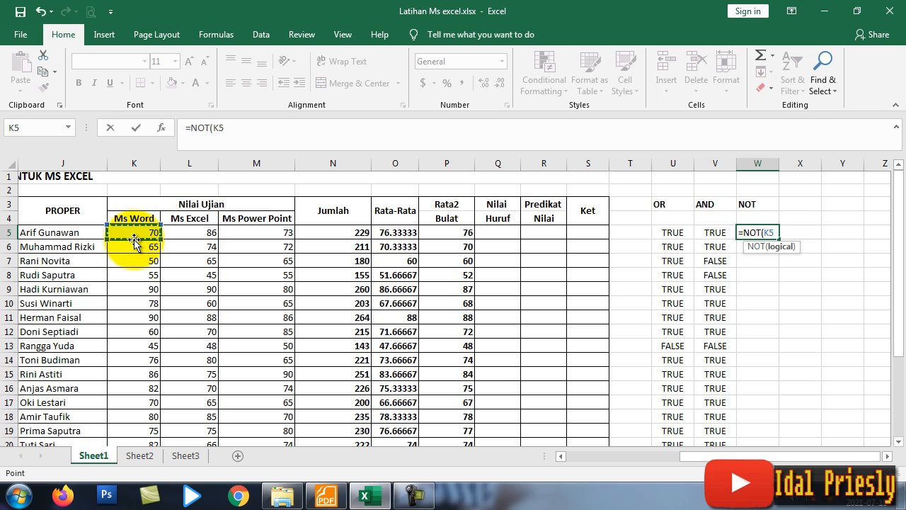
type(")")
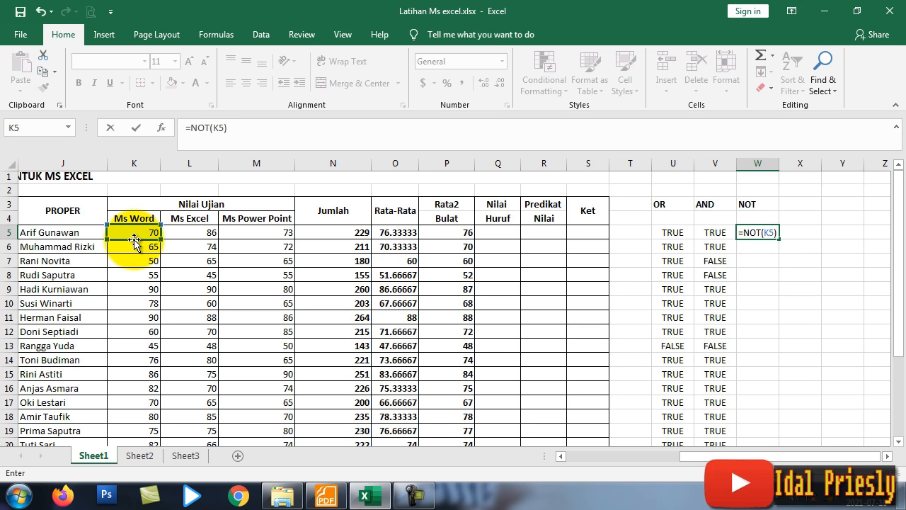
key("Return")
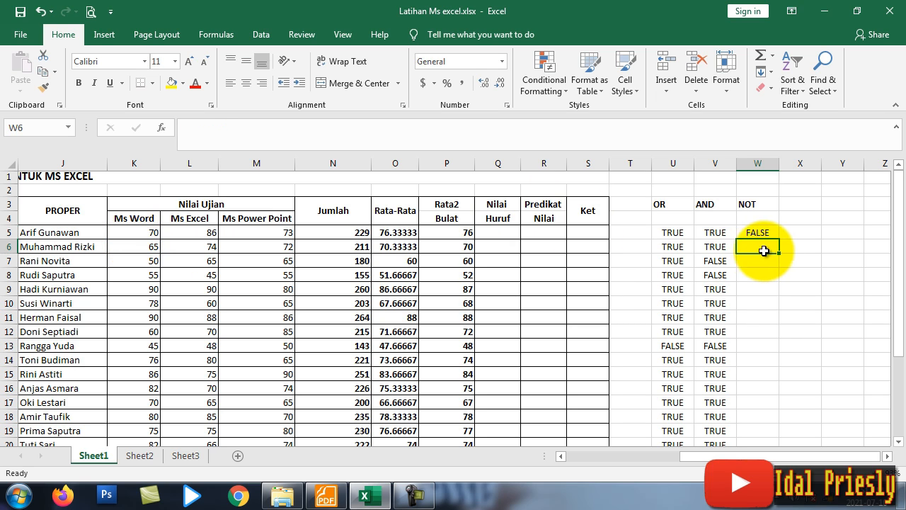
Fill the NOT formula from W5 down to W14.
left_click(768, 233)
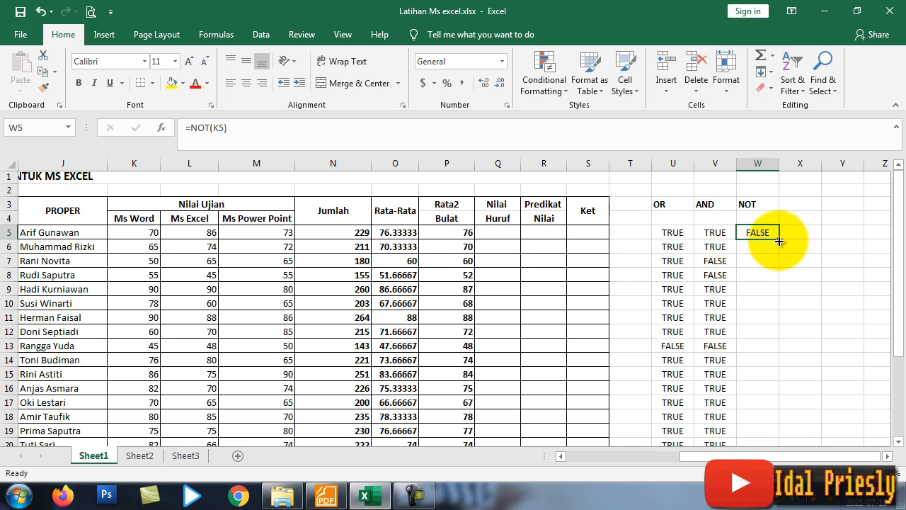
left_click_drag(779, 241, 777, 360)
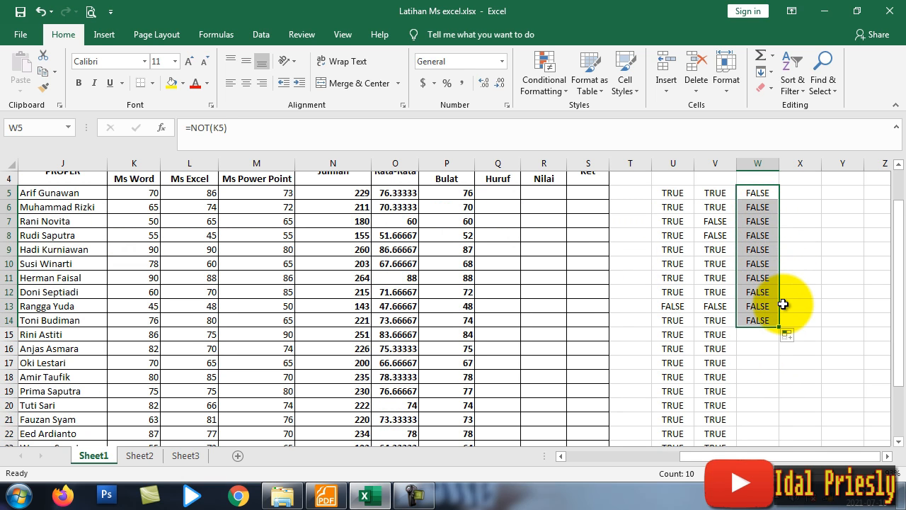
scroll(782, 304, "up", 1)
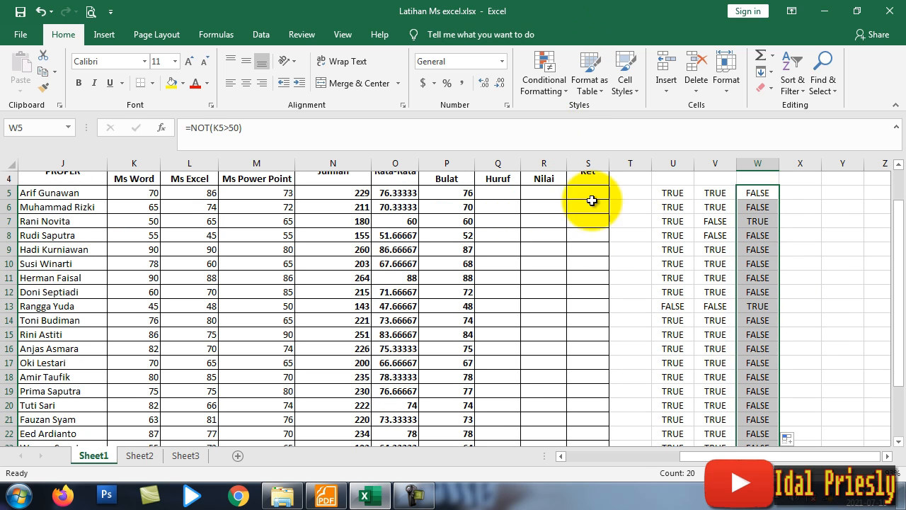
scroll(637, 213, "up", 1)
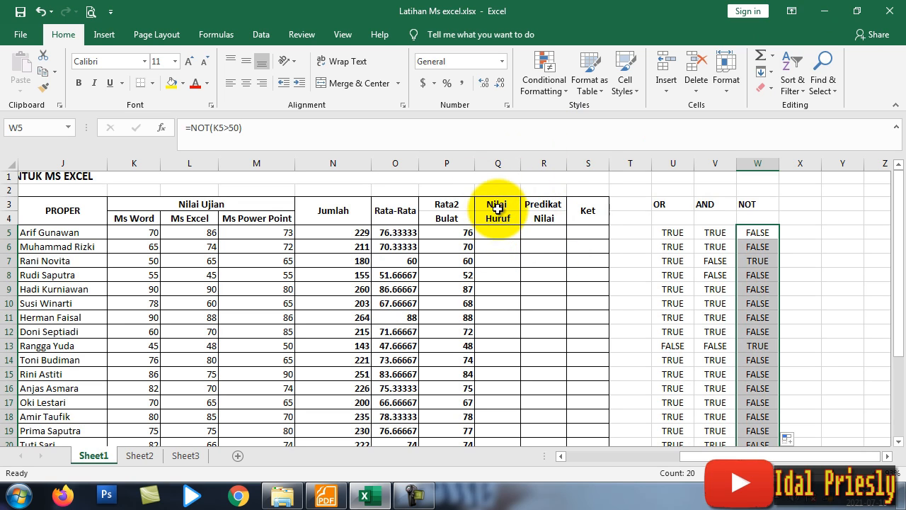
double_click(496, 236)
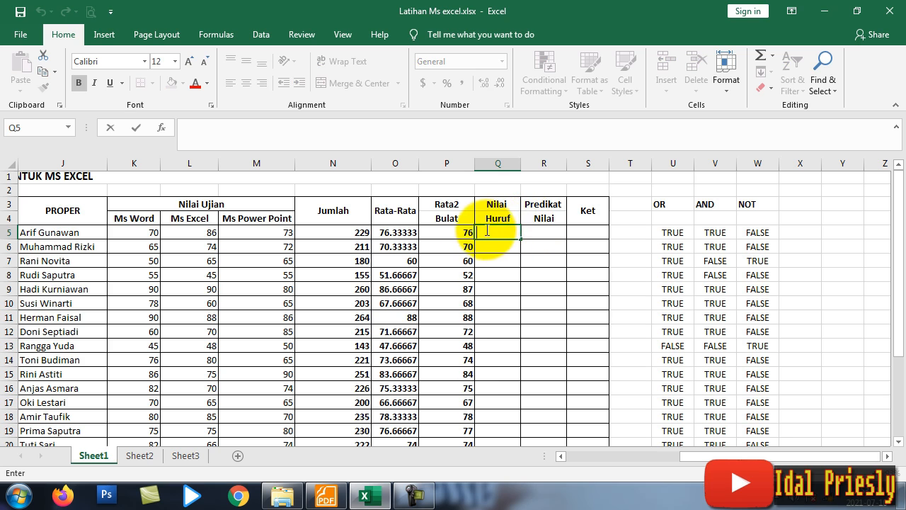
left_click(561, 457)
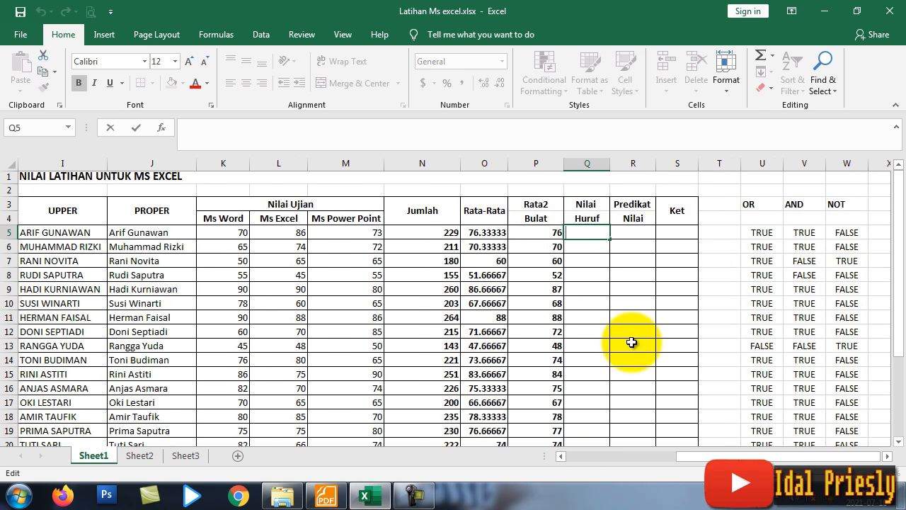
key("F2")
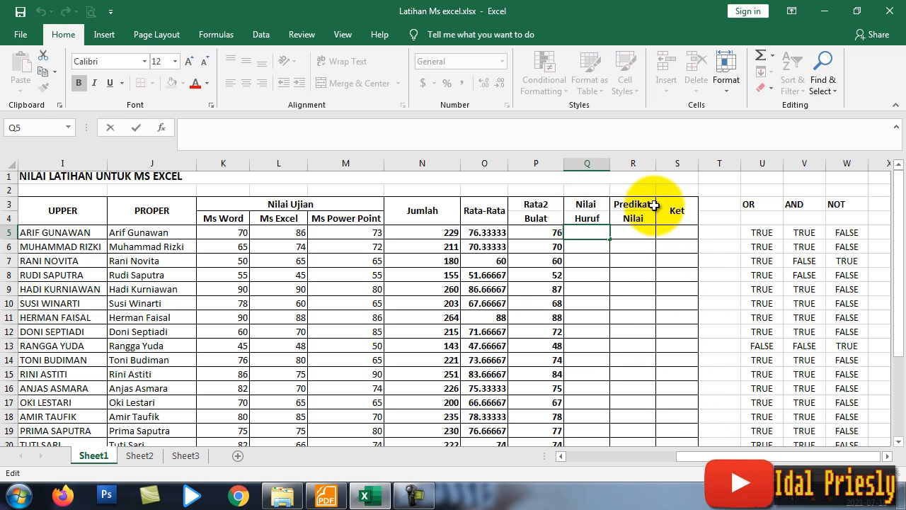
left_click(682, 210)
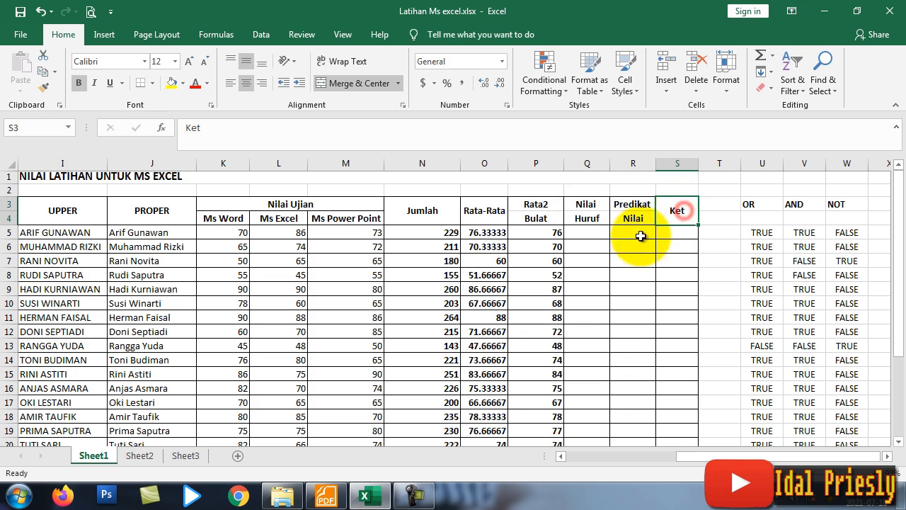
Enter the formula =IF(O5>=85,"A","B") in cell Q5 for the first student's Nilai Huruf.
left_click(586, 232)
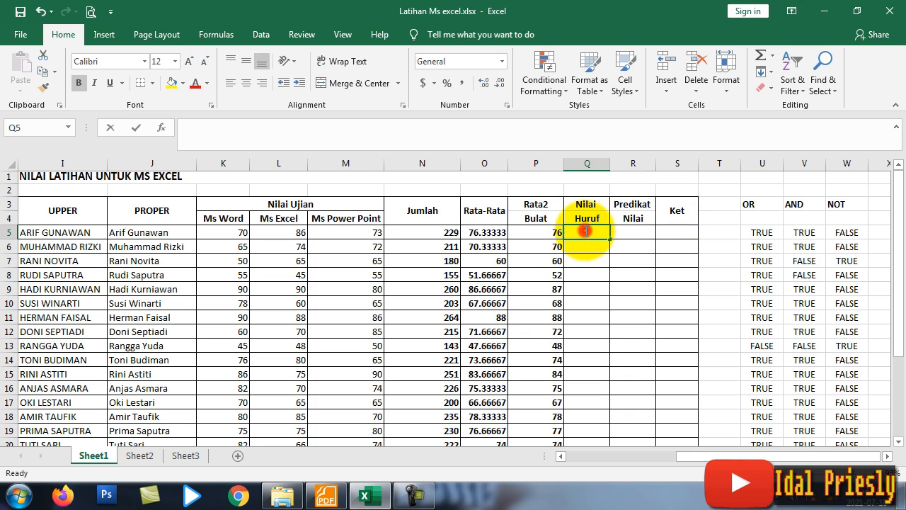
double_click(586, 231)
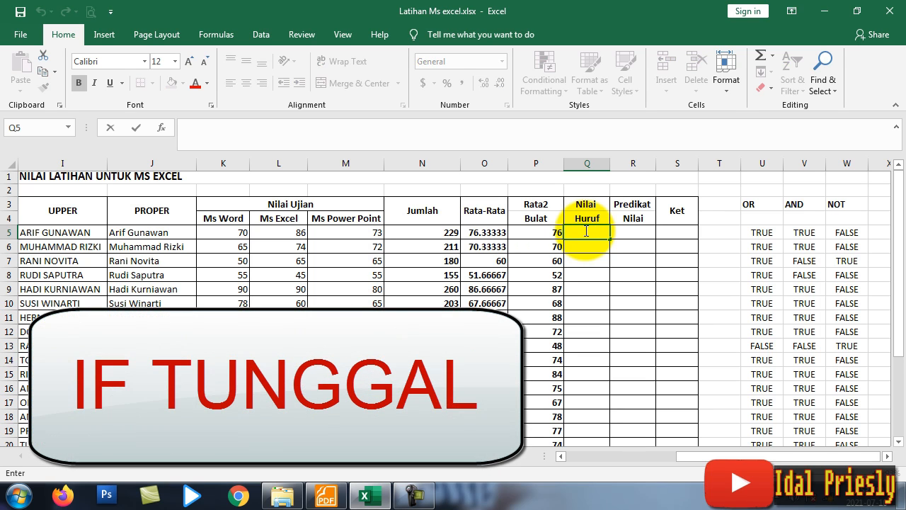
type("=")
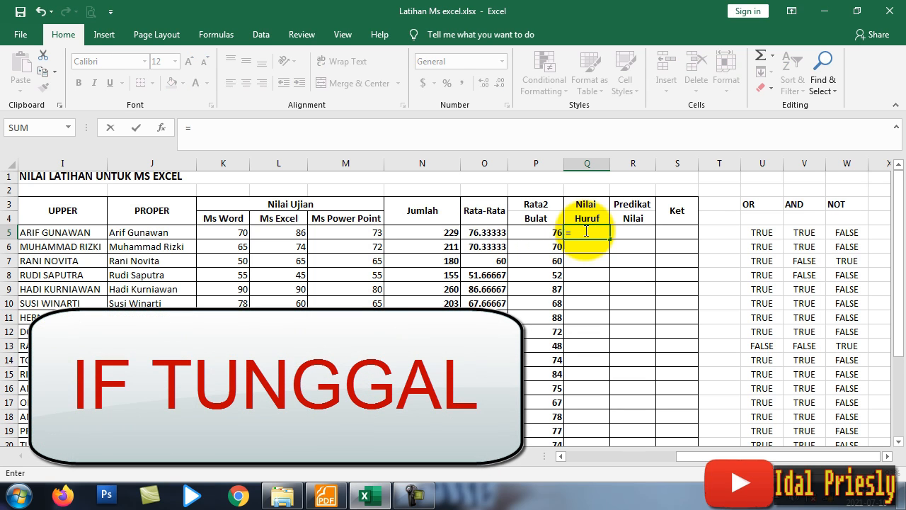
type("if")
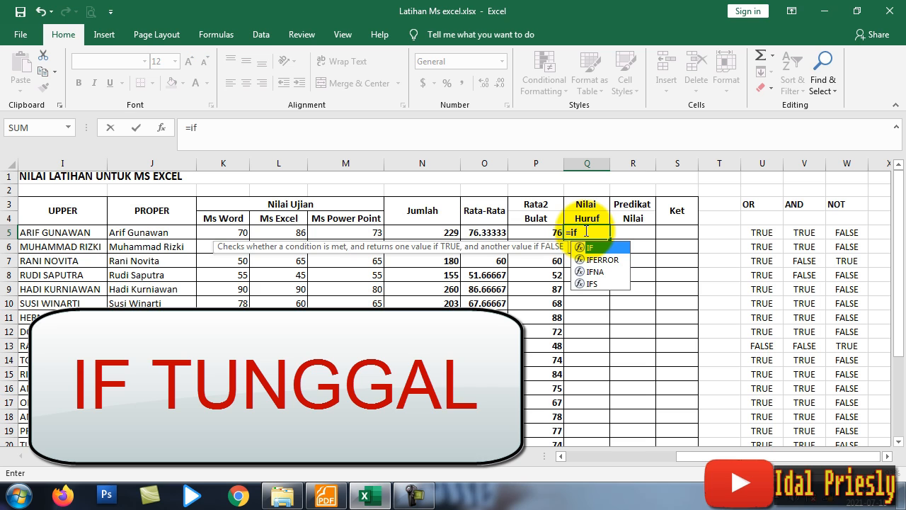
double_click(590, 247)
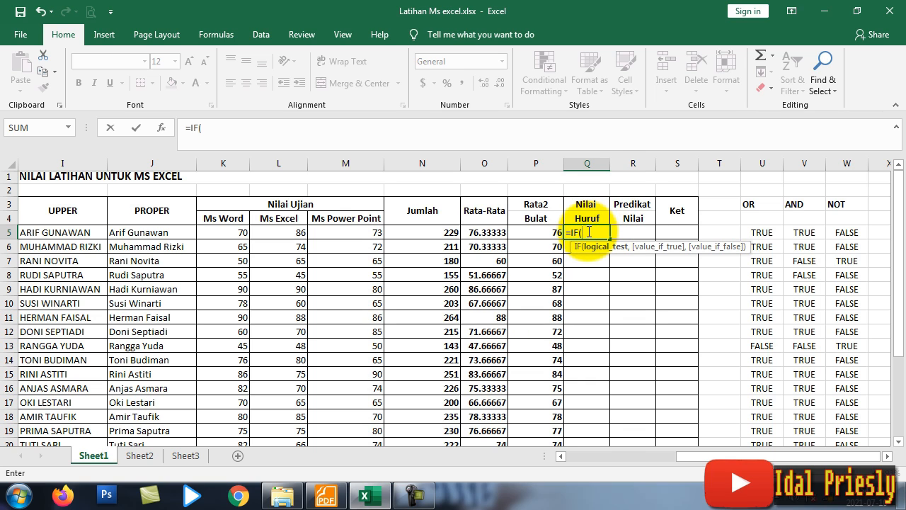
left_click(492, 233)
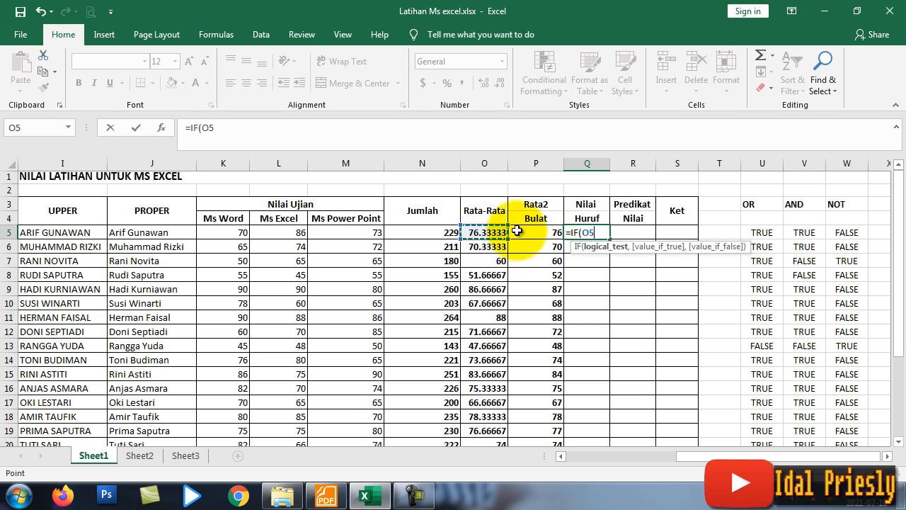
left_click(651, 253)
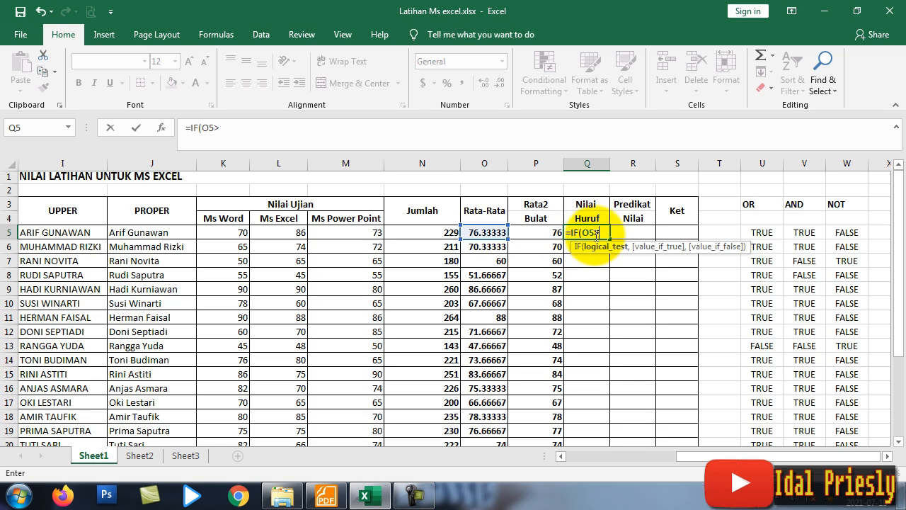
type("=85")
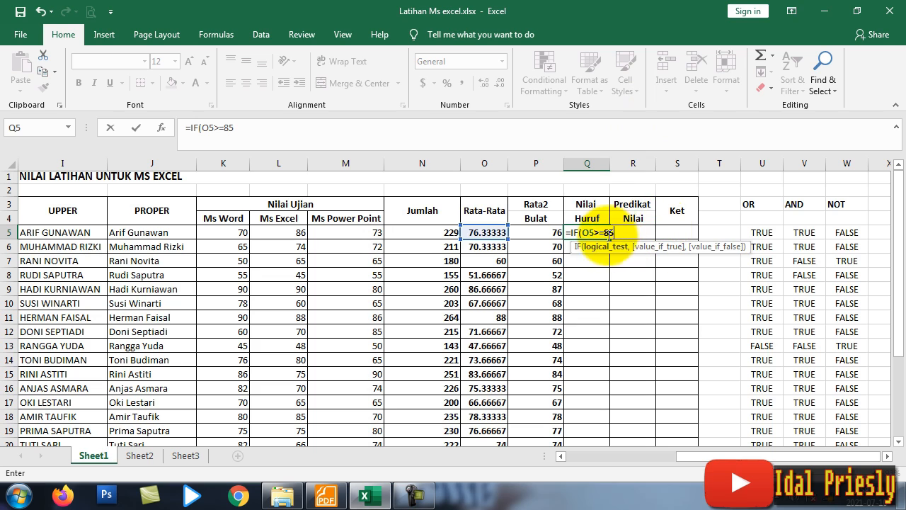
left_click(604, 232)
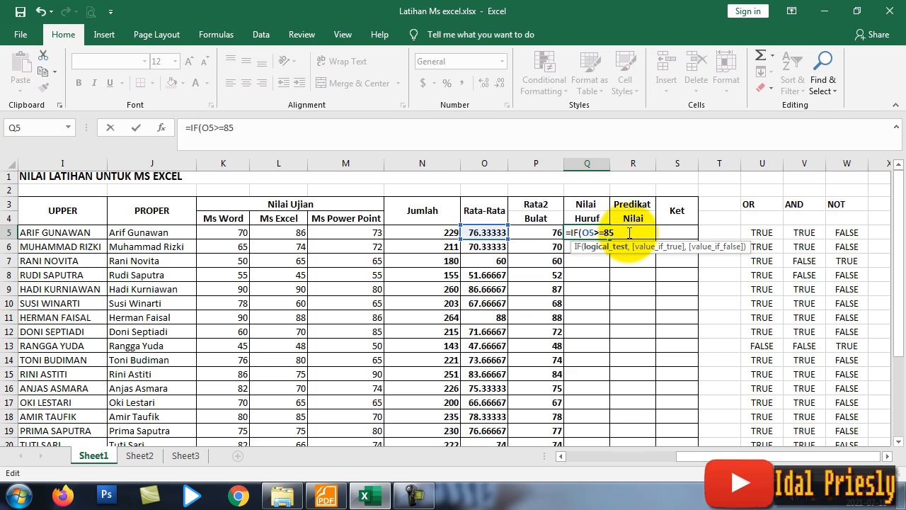
type(",\"A")
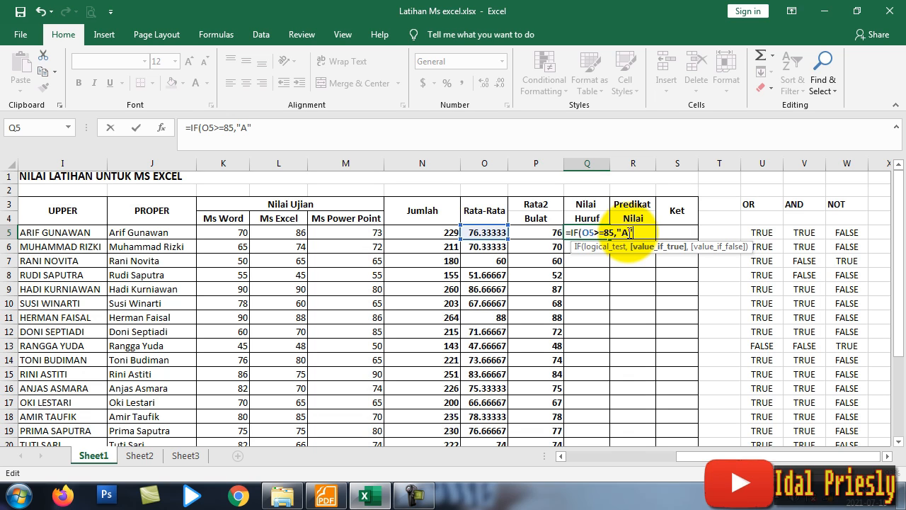
type(",\"B")
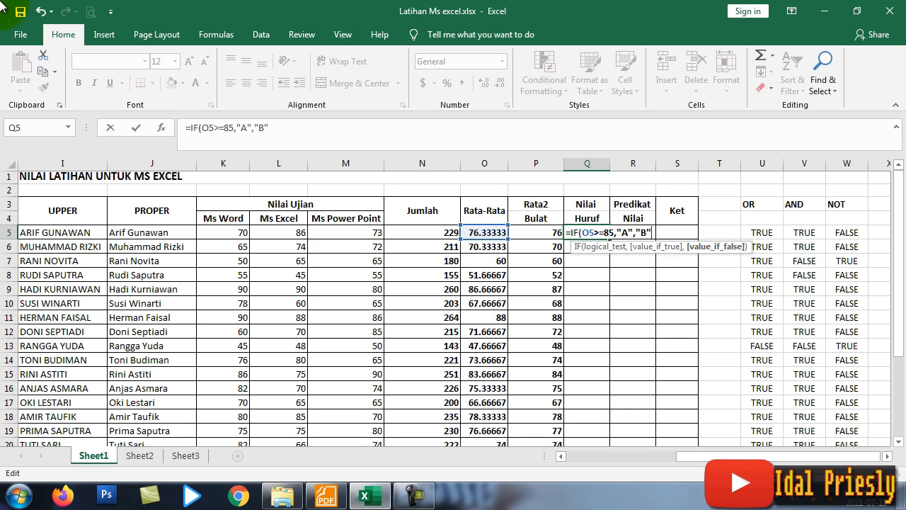
key("Return")
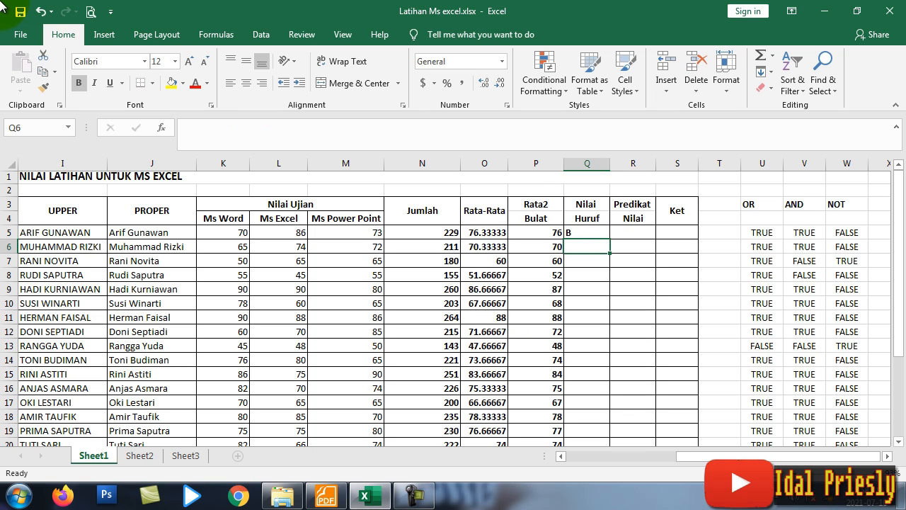
Fill the Nilai Huruf formula from Q5 down to Q24 and review the grades of all students.
left_click(597, 231)
left_click_drag(607, 243, 606, 362)
scroll(584, 304, "down", 2)
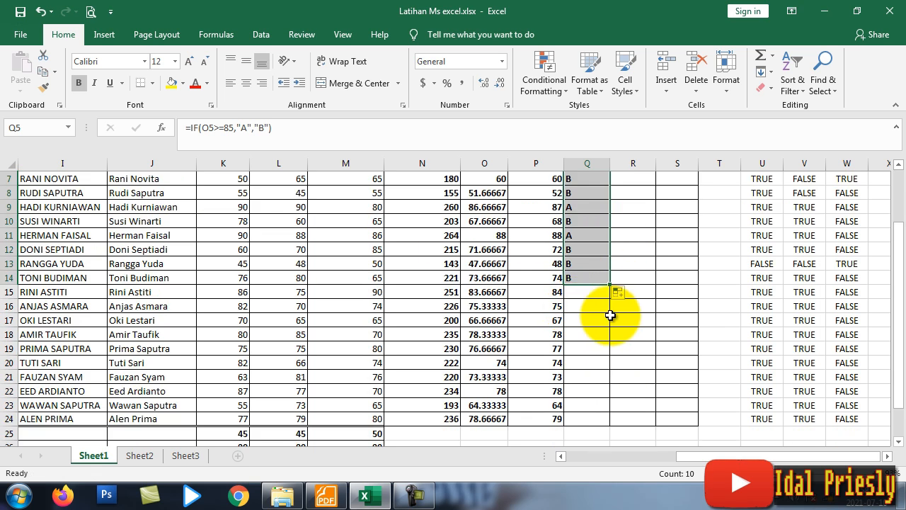
left_click_drag(609, 286, 607, 425)
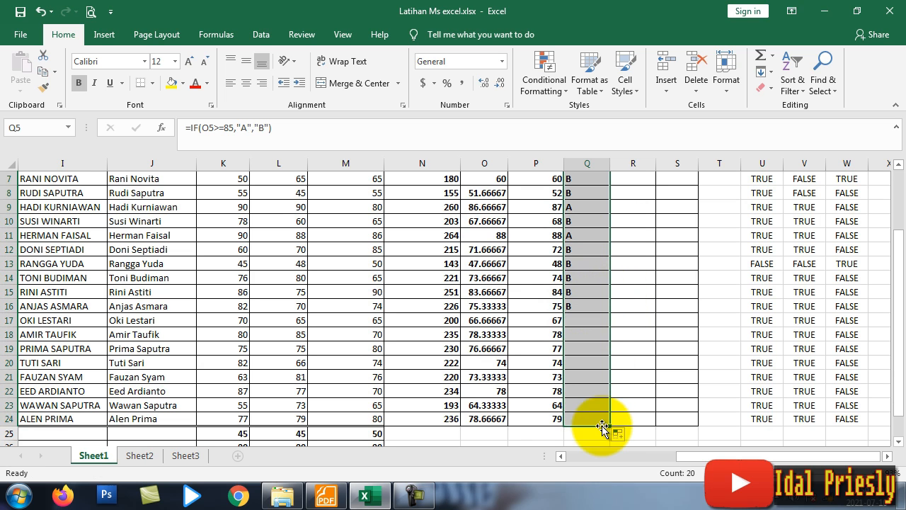
scroll(589, 335, "up", 2)
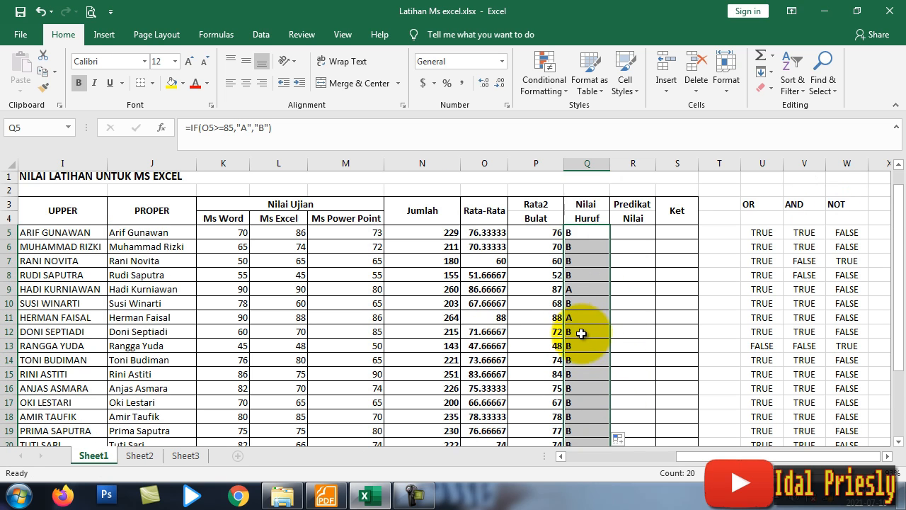
scroll(579, 325, "down", 3)
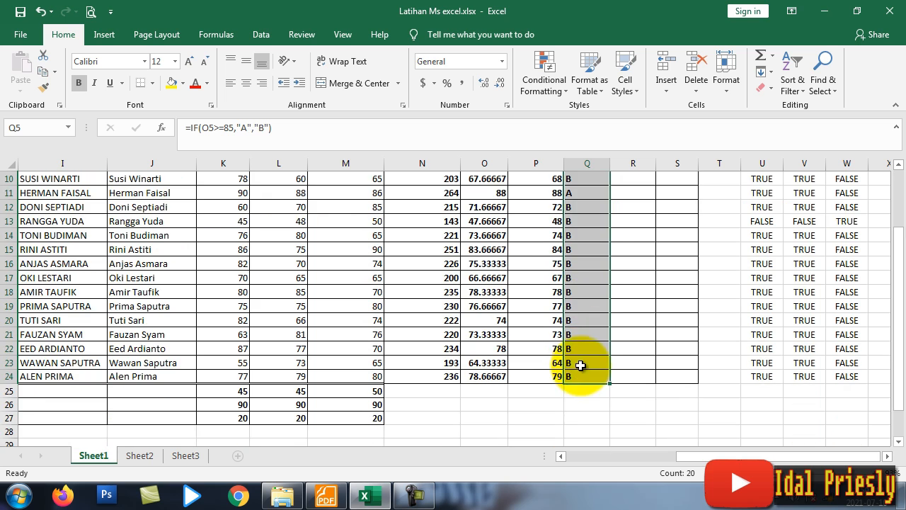
scroll(591, 333, "up", 3)
Enter the formula =IF(Q5="B","Baik","Baik Sekali") in cell R5 for the first student's Predikat Nilai.
left_click(641, 237)
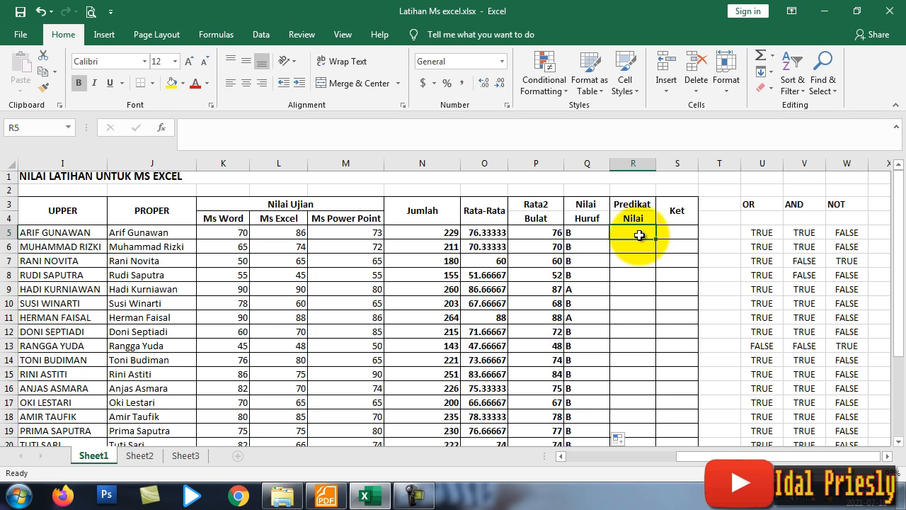
type("=")
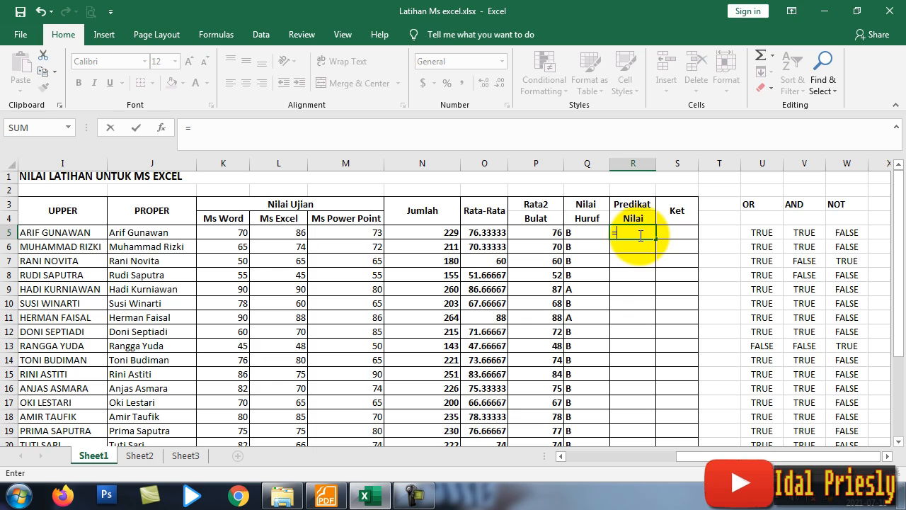
type("if")
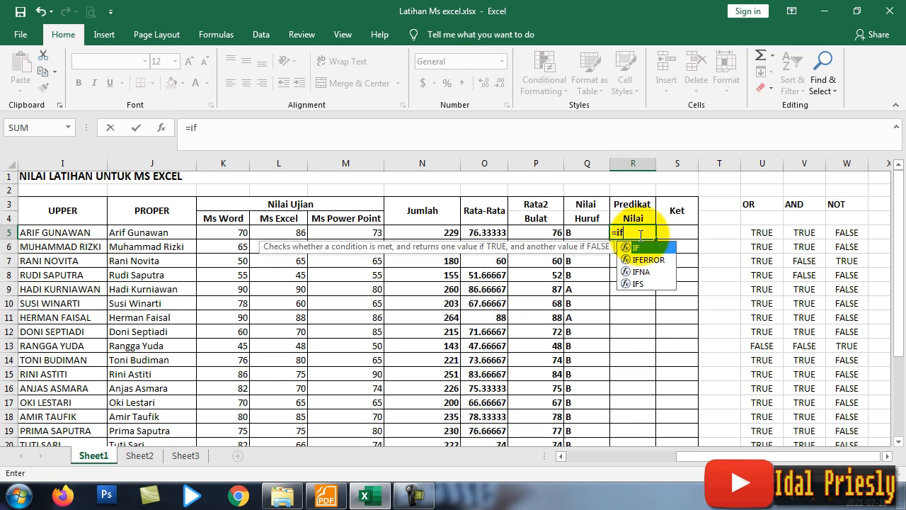
key("Tab")
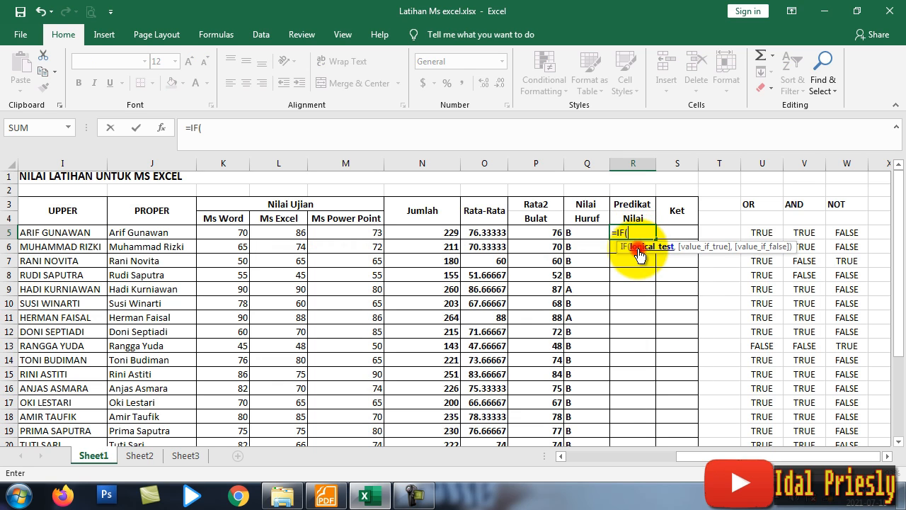
left_click(587, 234)
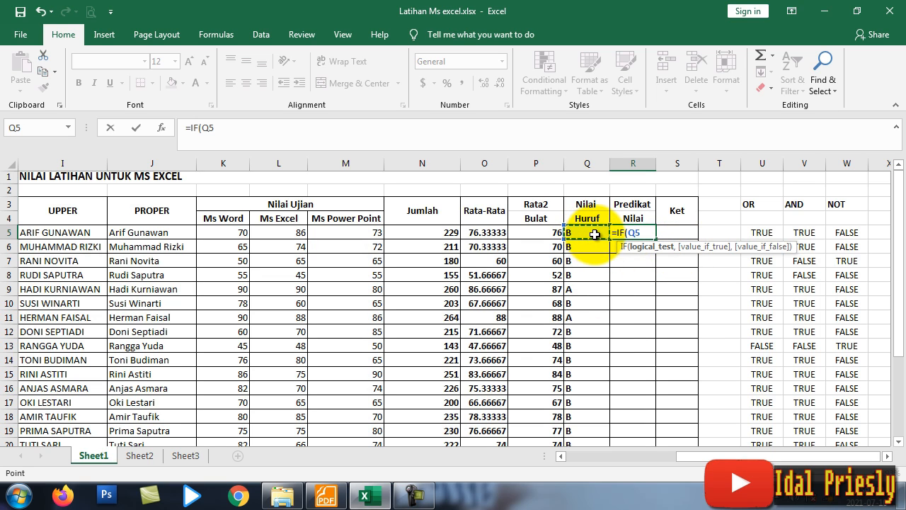
type("=")
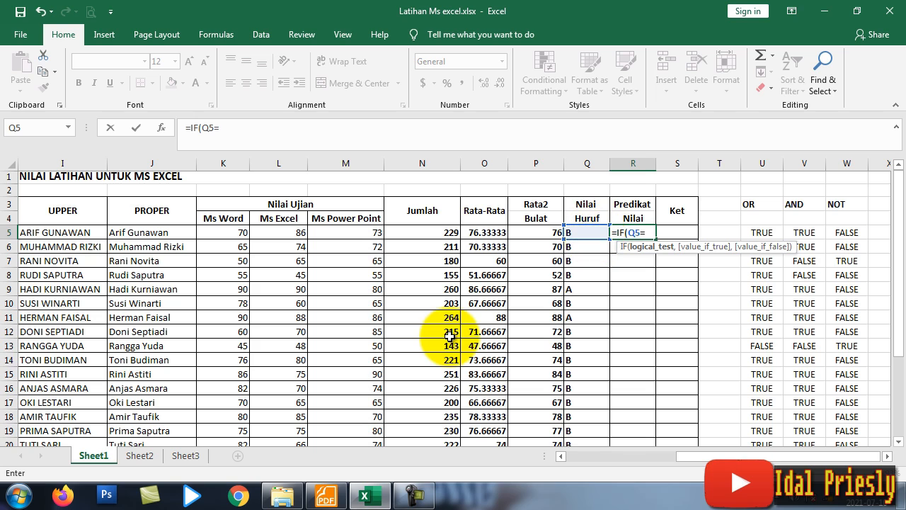
type("\"B")
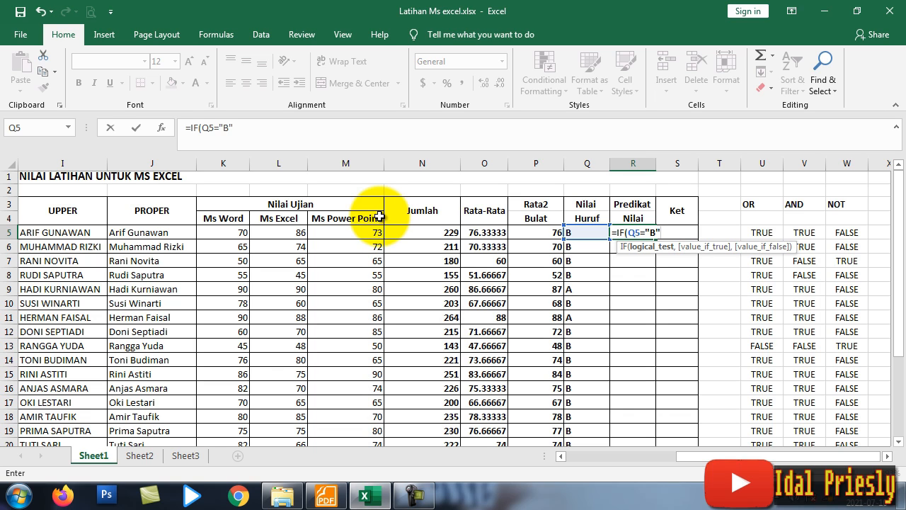
type("\",")
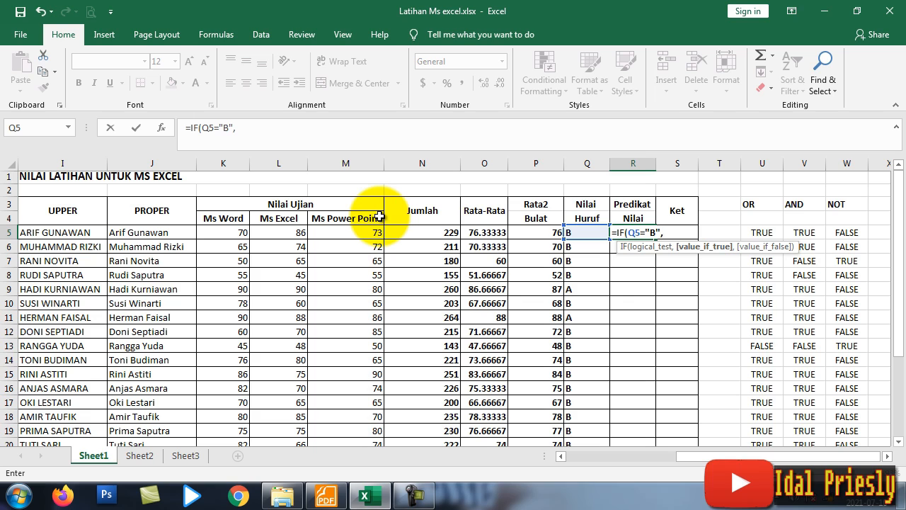
type("\"Baik")
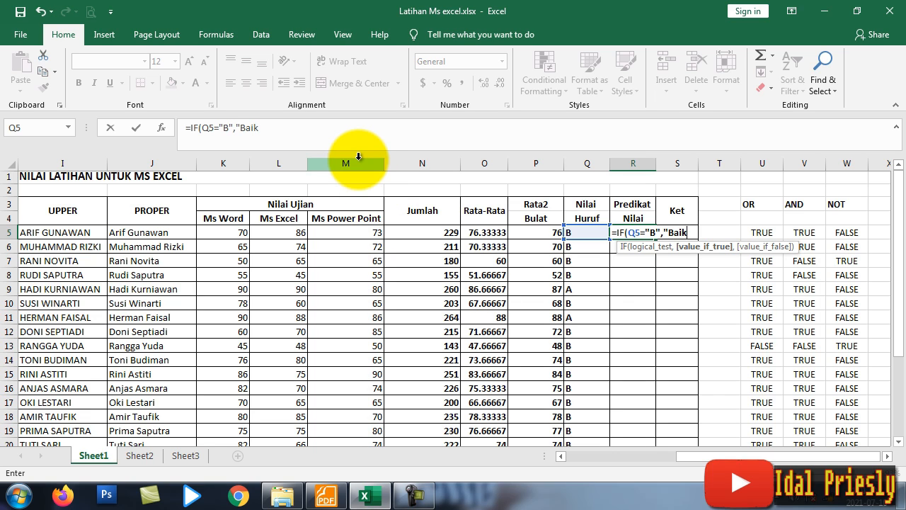
type("\",")
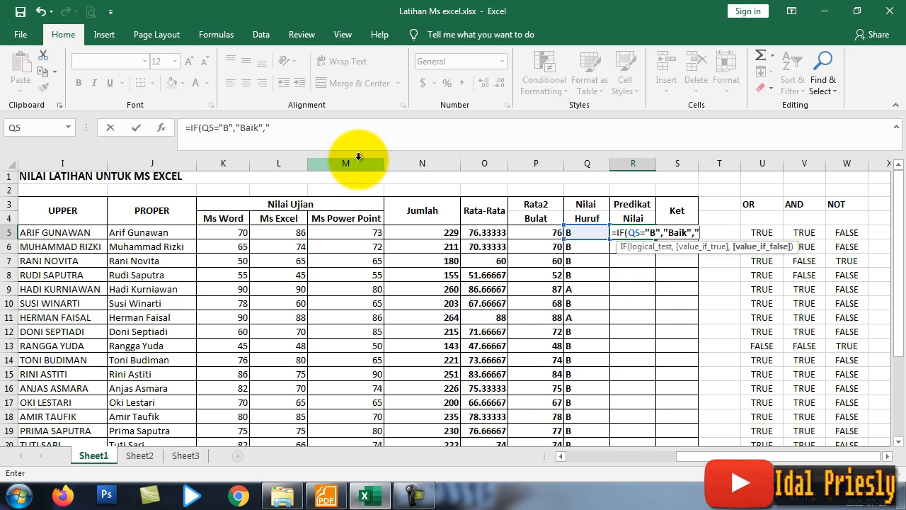
type("Baik Sekali")
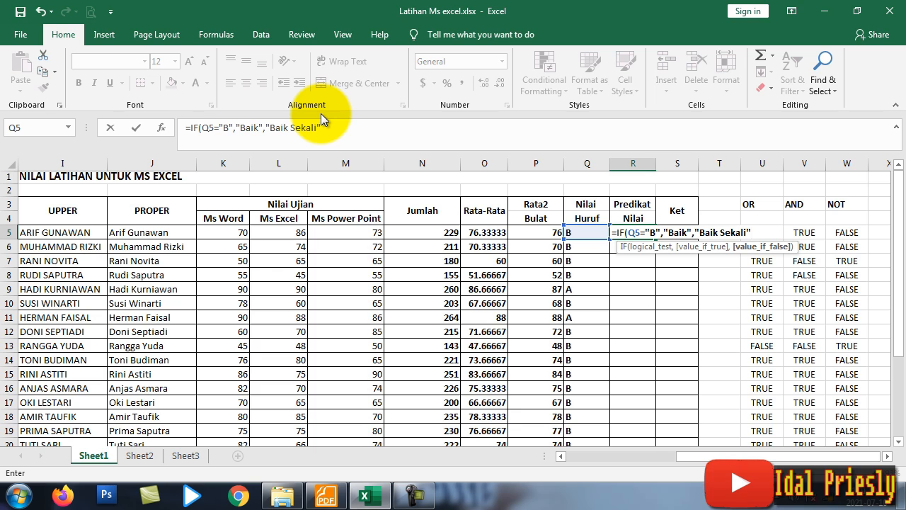
type(")")
key("Return")
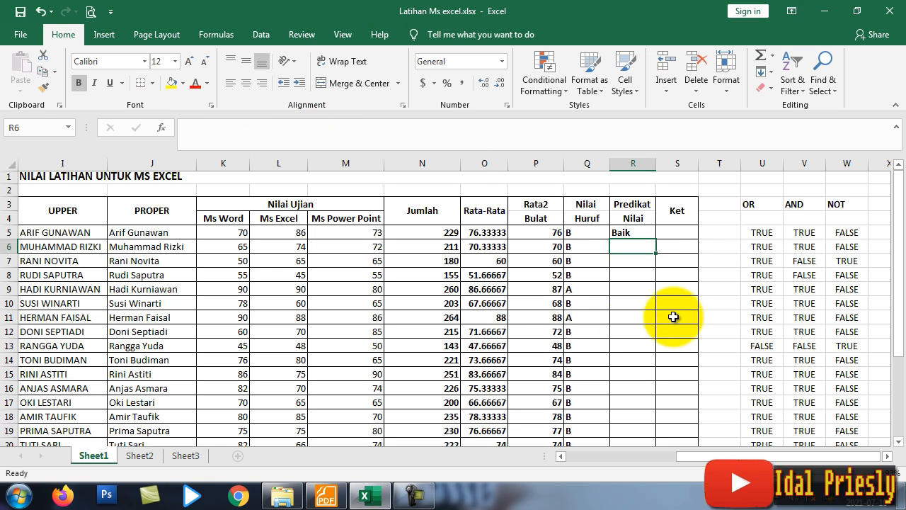
Fill the Predikat Nilai formula from R5 down to R24 and widen columns R and S.
left_click(649, 233)
left_click_drag(654, 239, 651, 305)
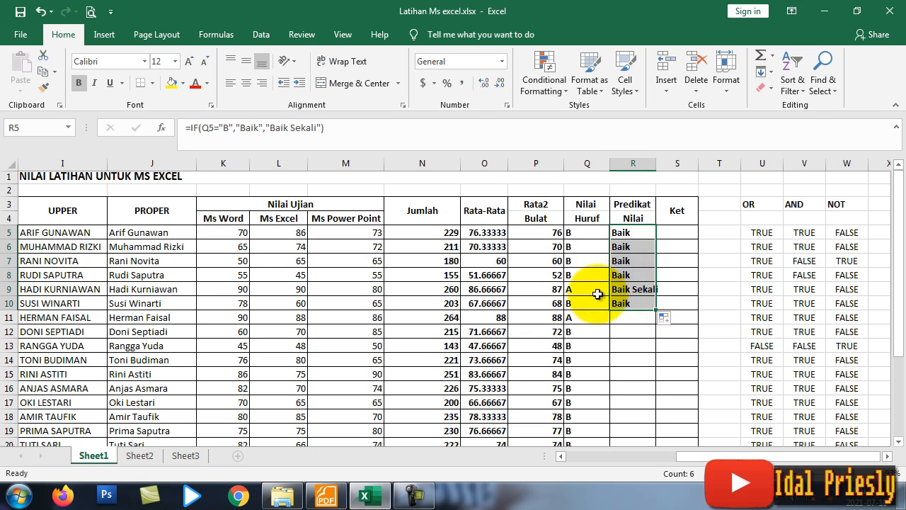
left_click(650, 235)
left_click_drag(654, 239, 644, 417)
scroll(643, 396, "down", 4)
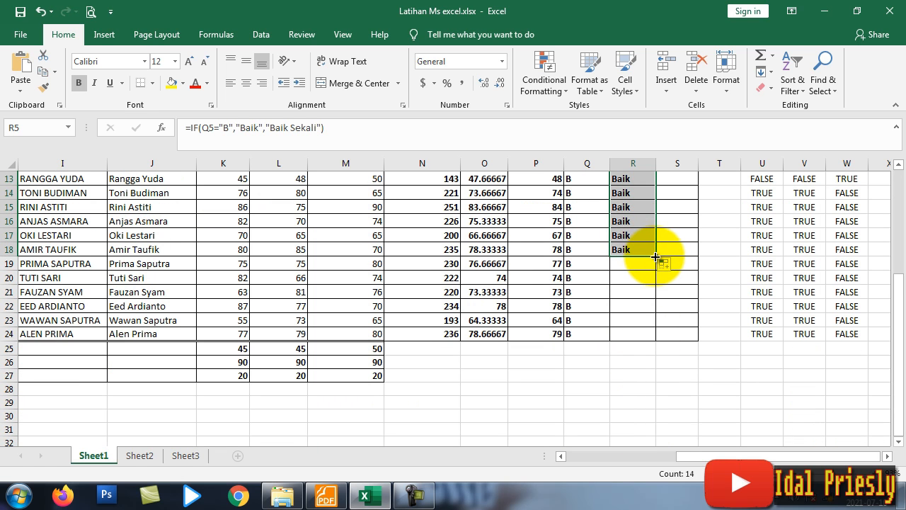
left_click_drag(655, 256, 647, 342)
scroll(648, 345, "up", 2)
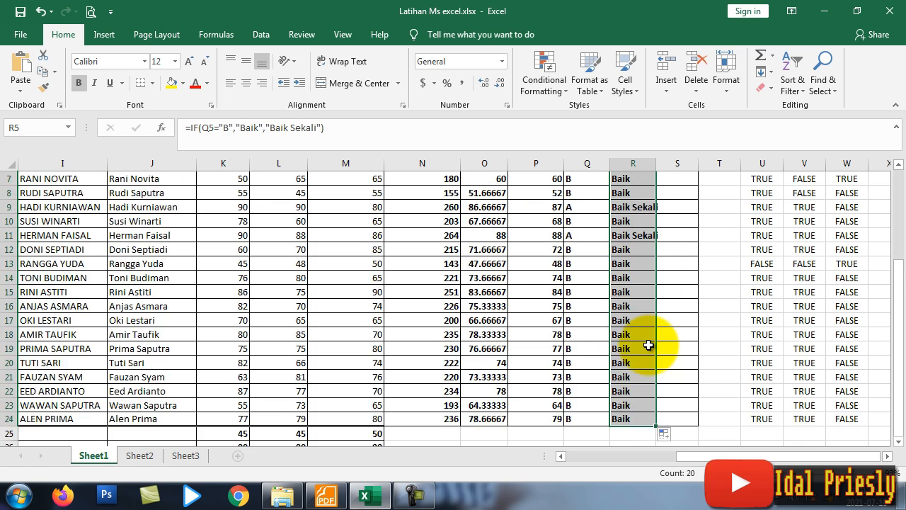
scroll(648, 345, "up", 2)
left_click_drag(656, 164, 663, 165)
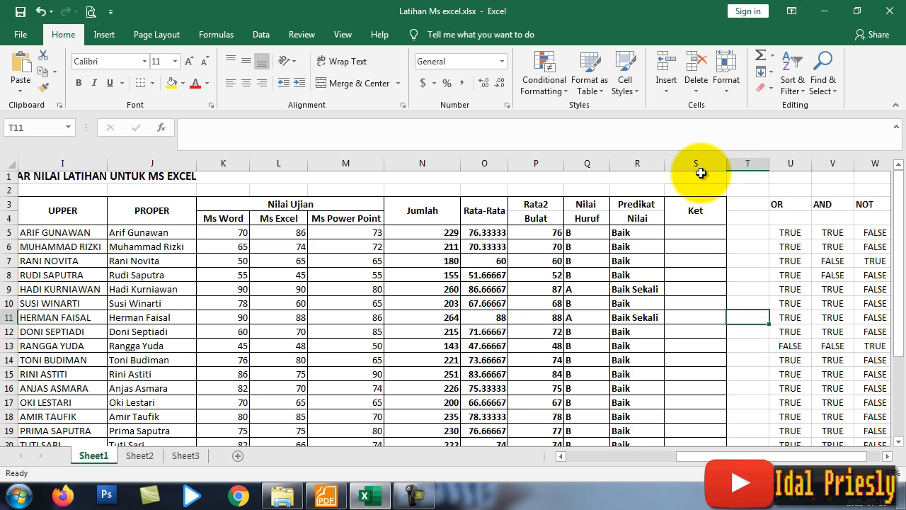
Enter the formula =IF(O5>=65,"Lulus","Tidak Lulus") in cell S5 for the first student's Ket.
left_click(694, 233)
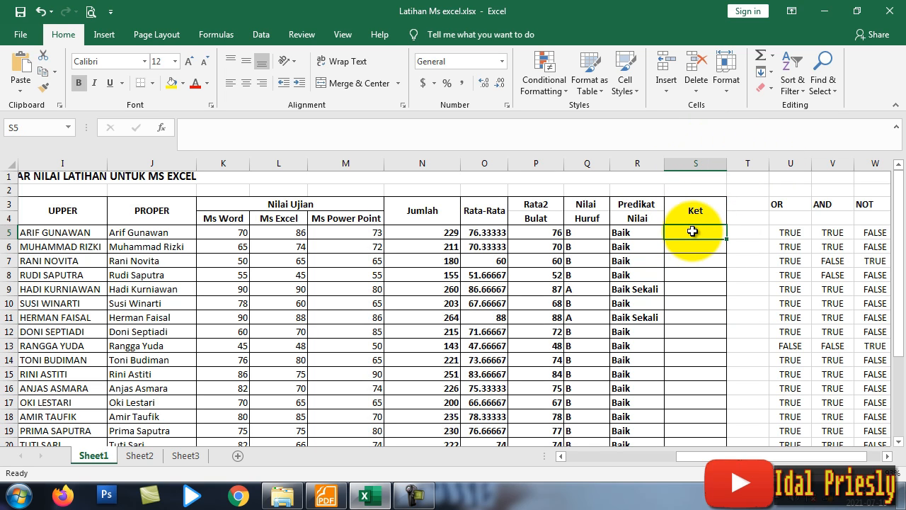
type("=")
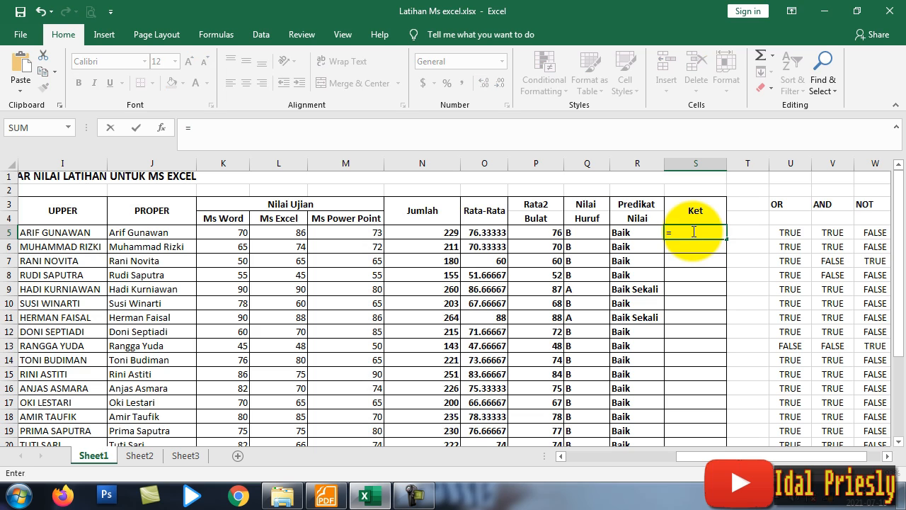
type("IF(")
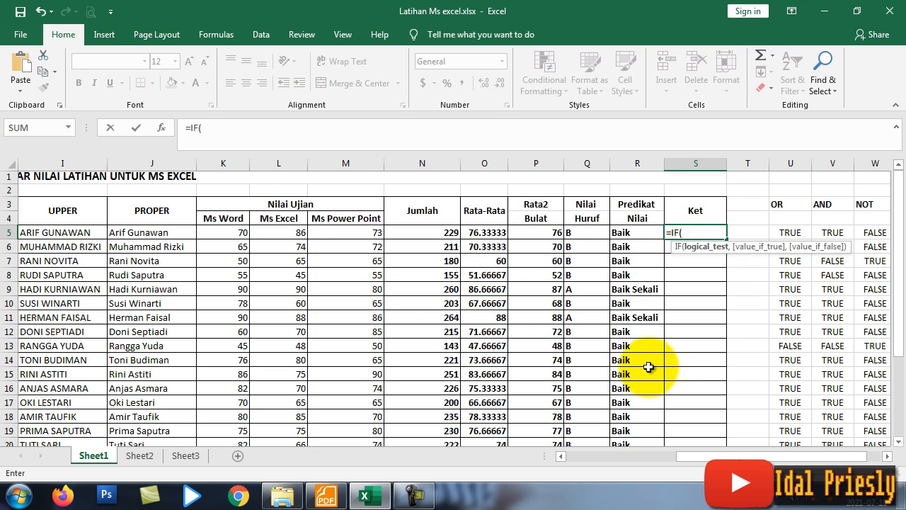
left_click(486, 231)
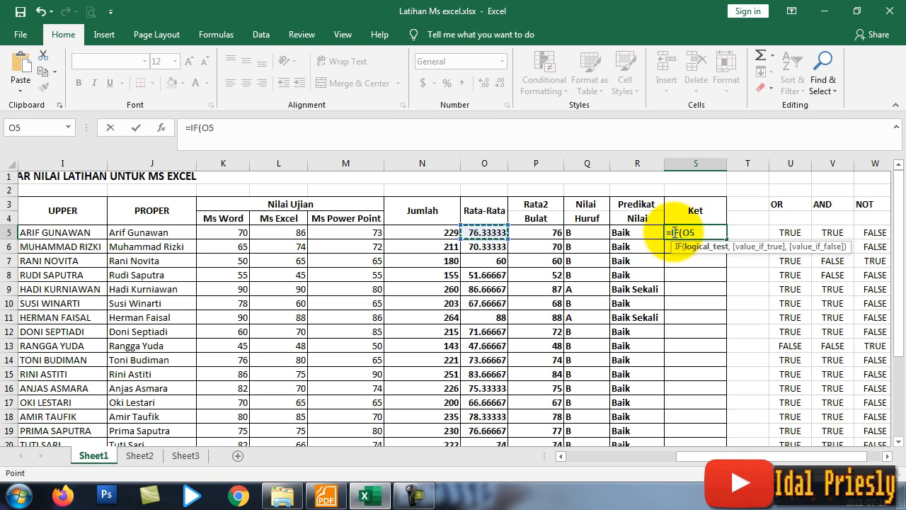
type(">")
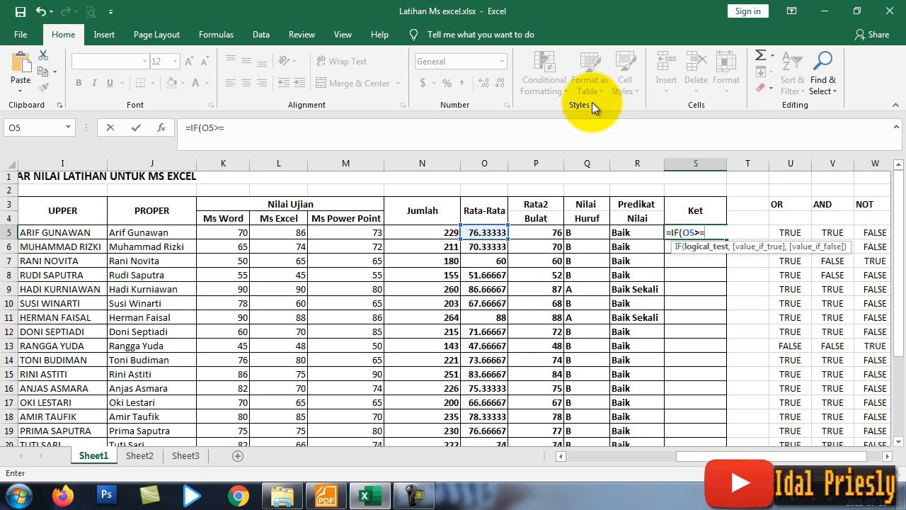
type("=65,\"Lulus")
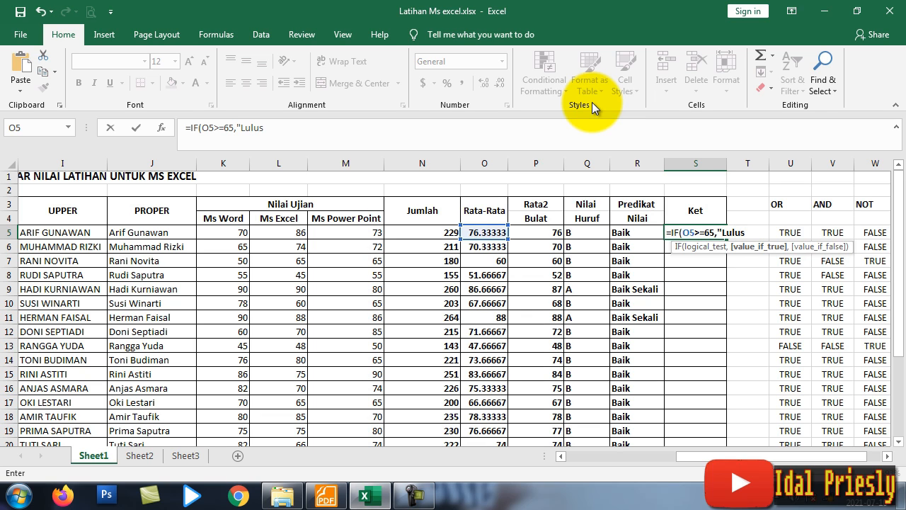
type("\",")
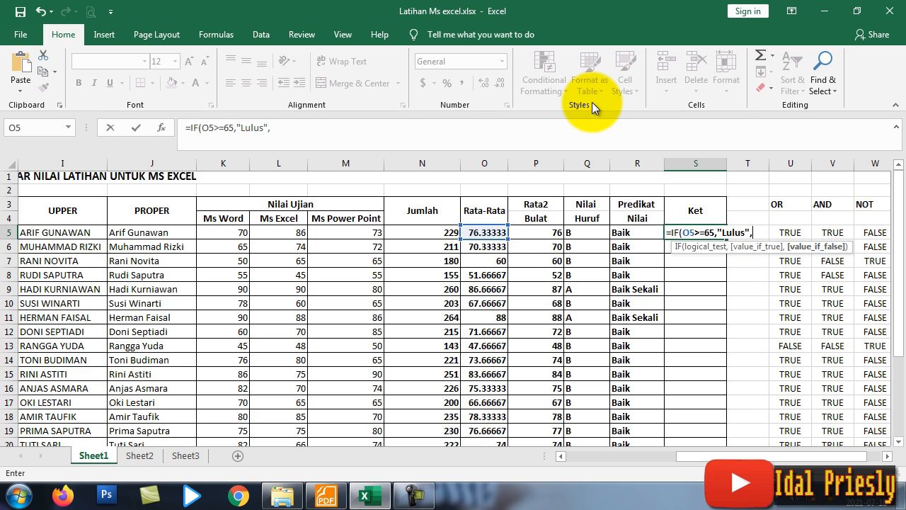
type("\"Tidak Lulus")
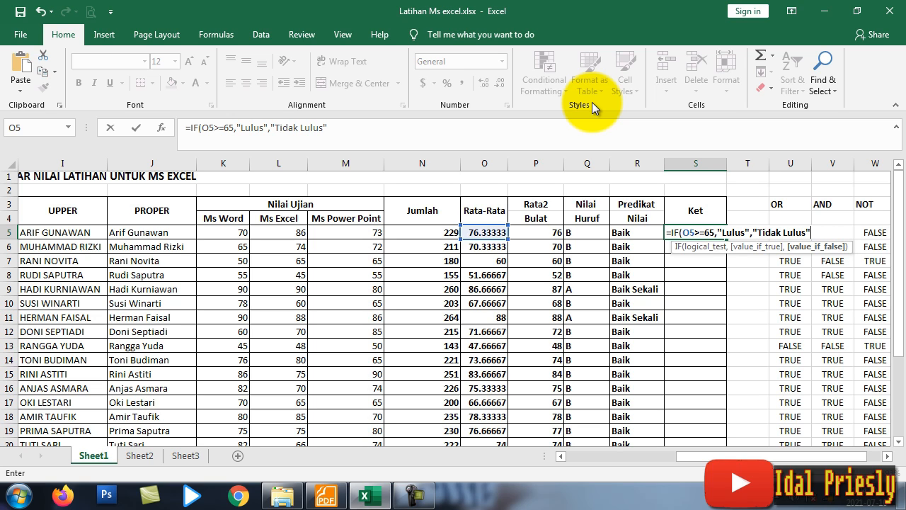
type("\")")
key("Return")
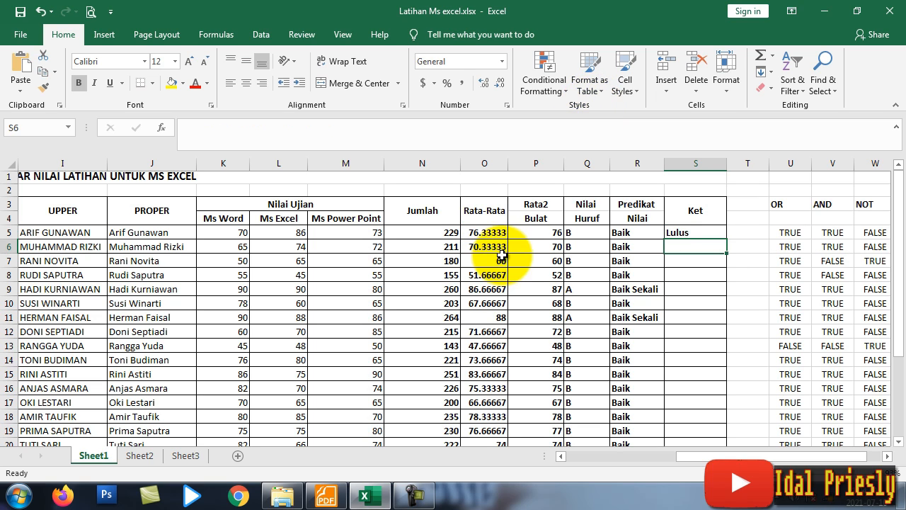
Fill the Ket formula from S5 down to S24 for all students.
left_click(703, 235)
left_click_drag(726, 252, 733, 328)
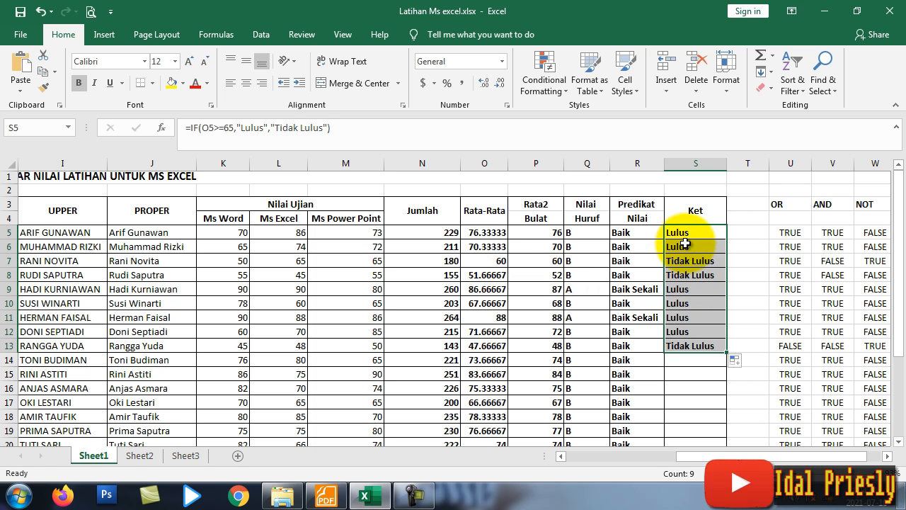
left_click_drag(726, 349, 719, 416)
scroll(724, 333, "down", 3)
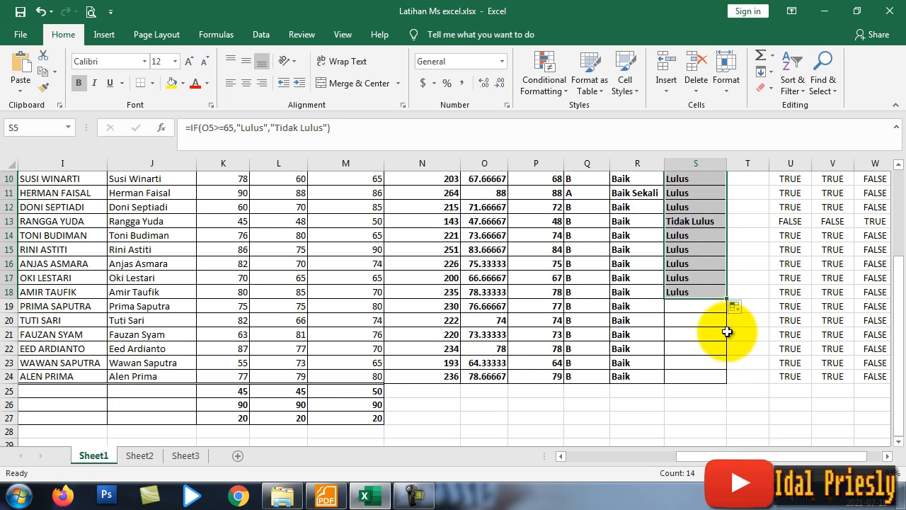
left_click_drag(727, 299, 723, 383)
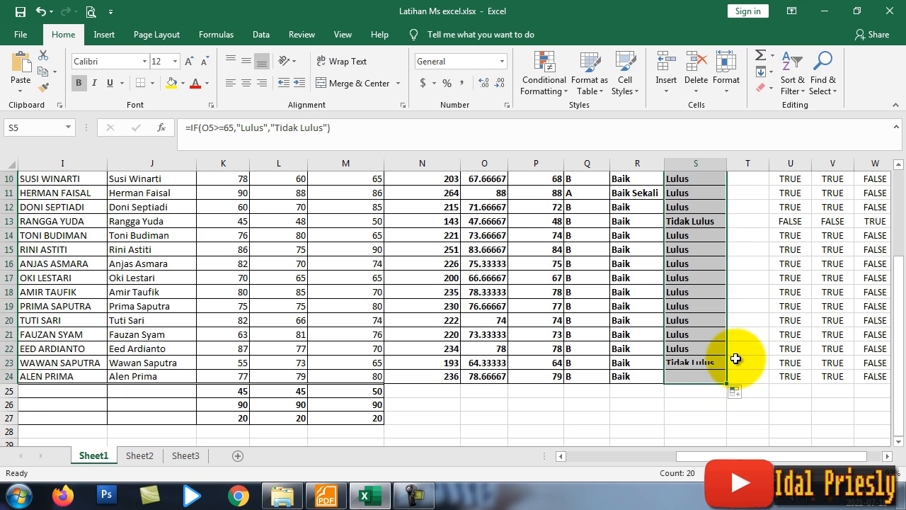
scroll(736, 359, "up", 3)
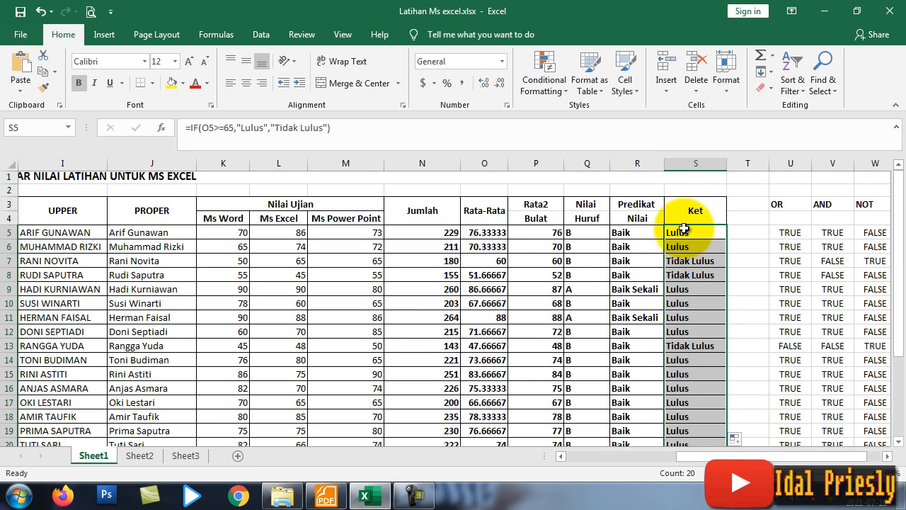
left_click(544, 219)
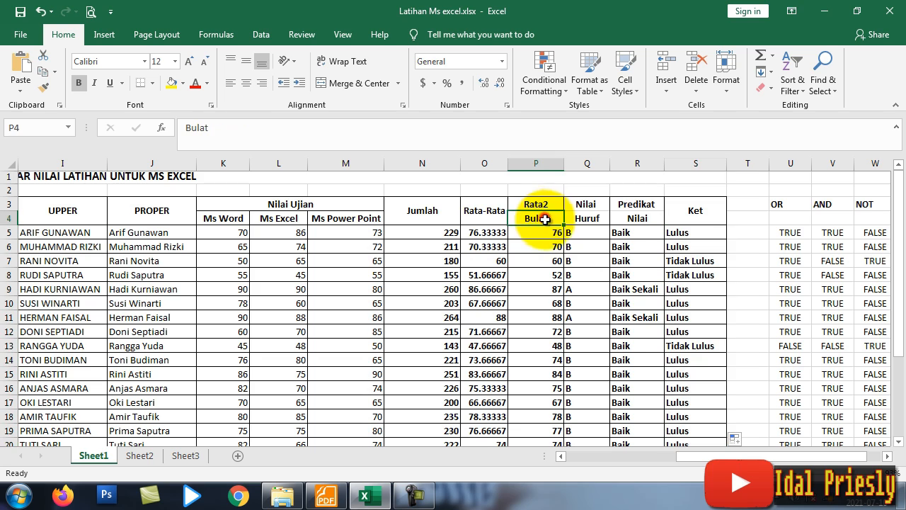
Replace the final "B" argument of the Nilai Huruf formula in Q5 with a nested IF that returns "B" when O5>=75.
left_click(589, 227)
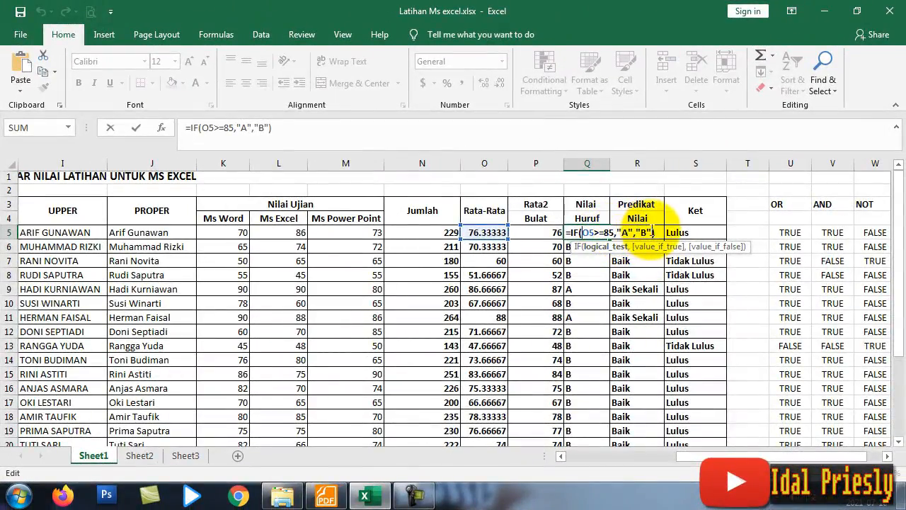
key("BackSpace")
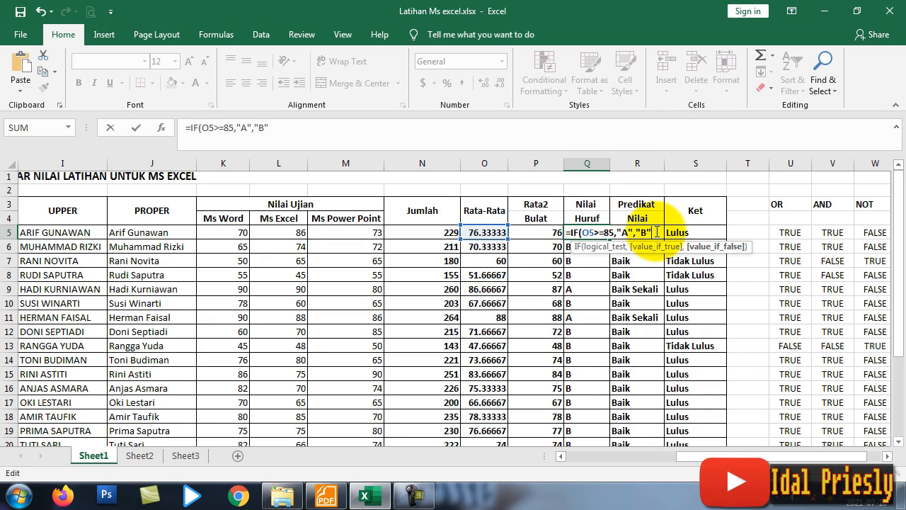
key("BackSpace")
key("BackSpace")
key("BackSpace")
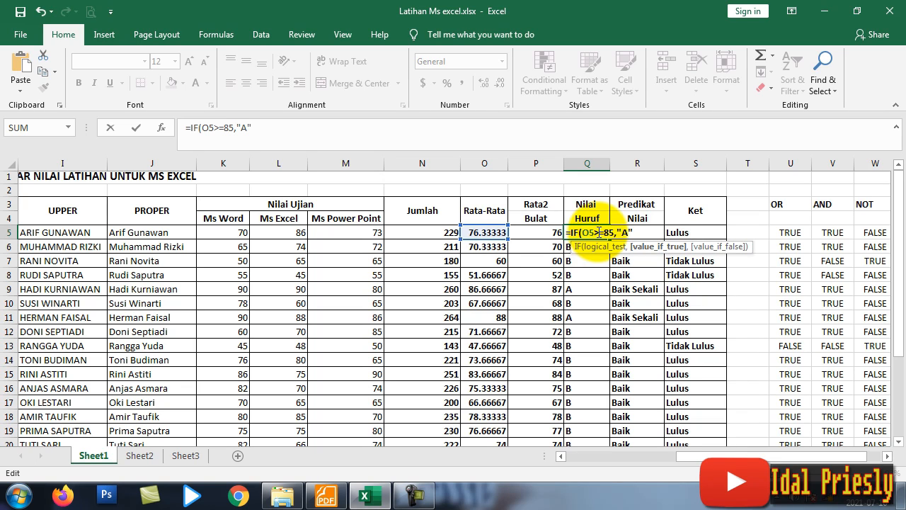
type(",")
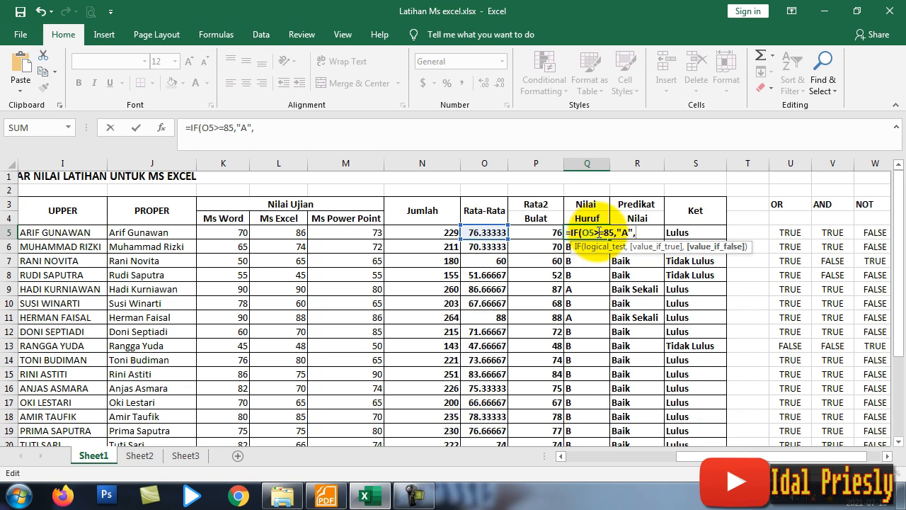
type("IF")
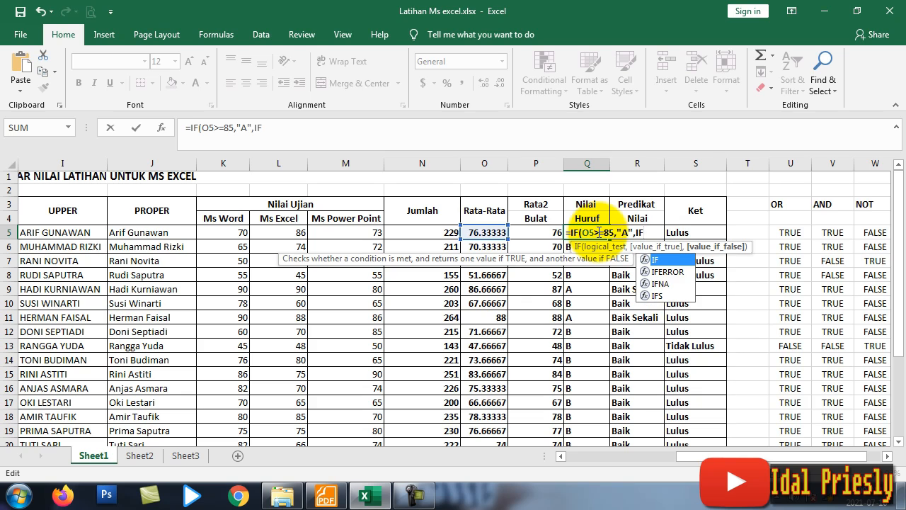
double_click(652, 259)
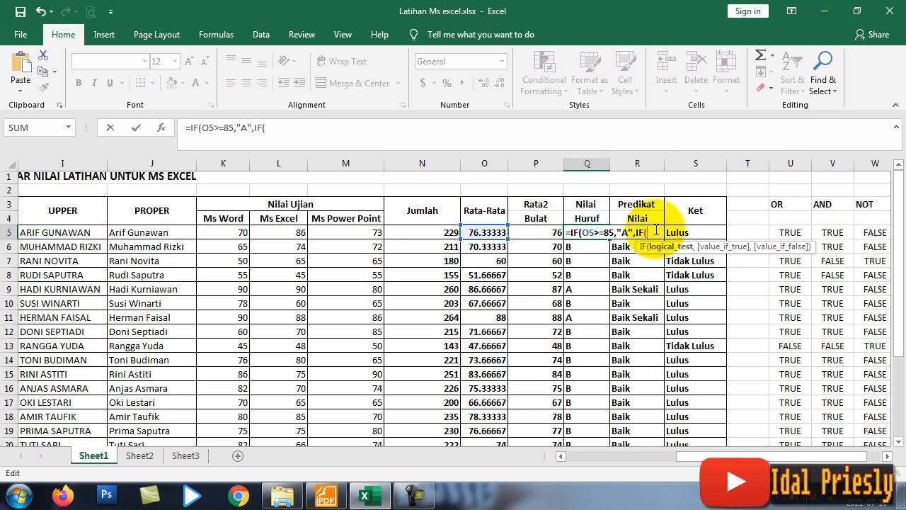
left_click(484, 231)
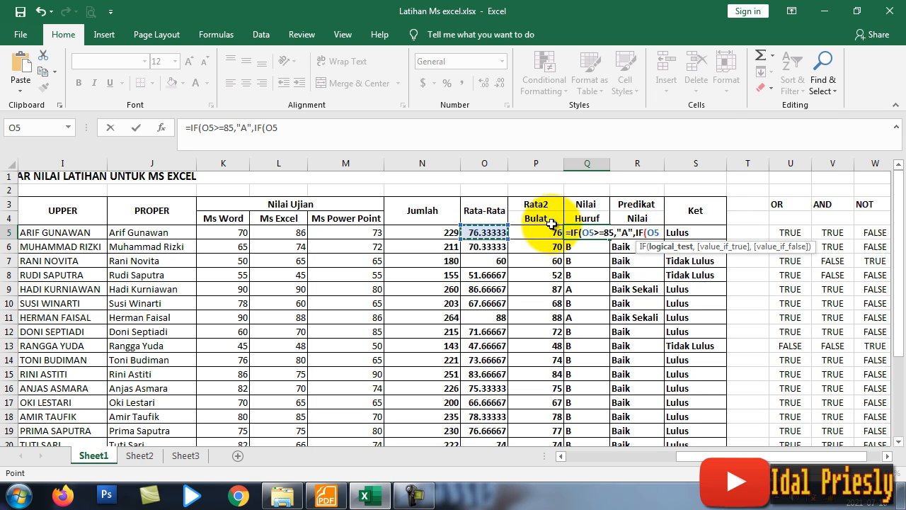
type(">=85")
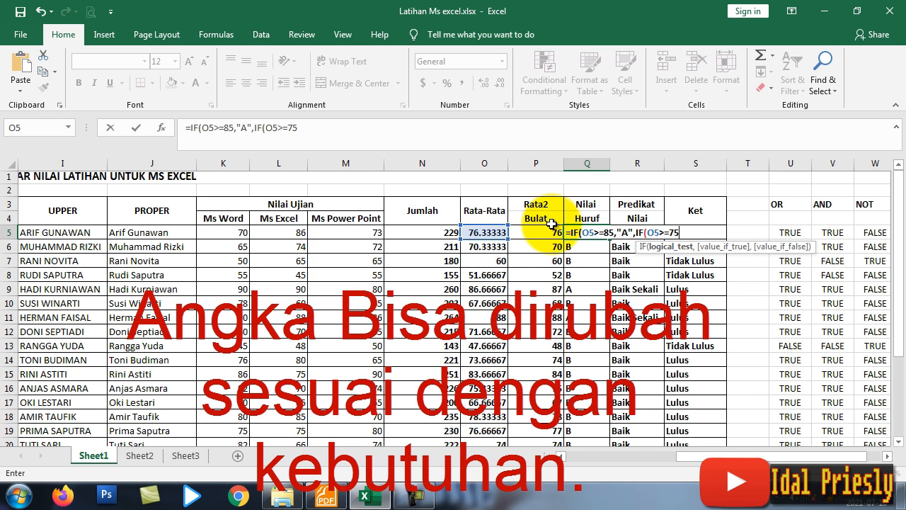
type(",")
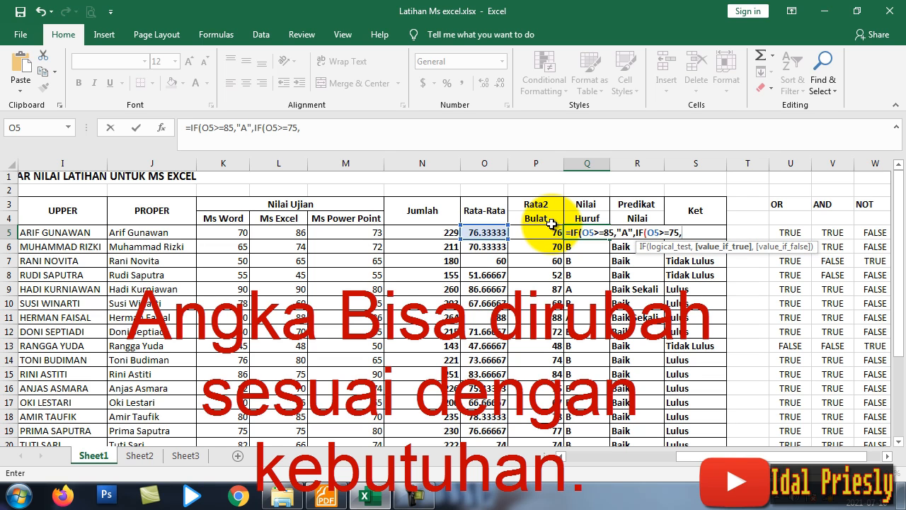
type("\"B\"")
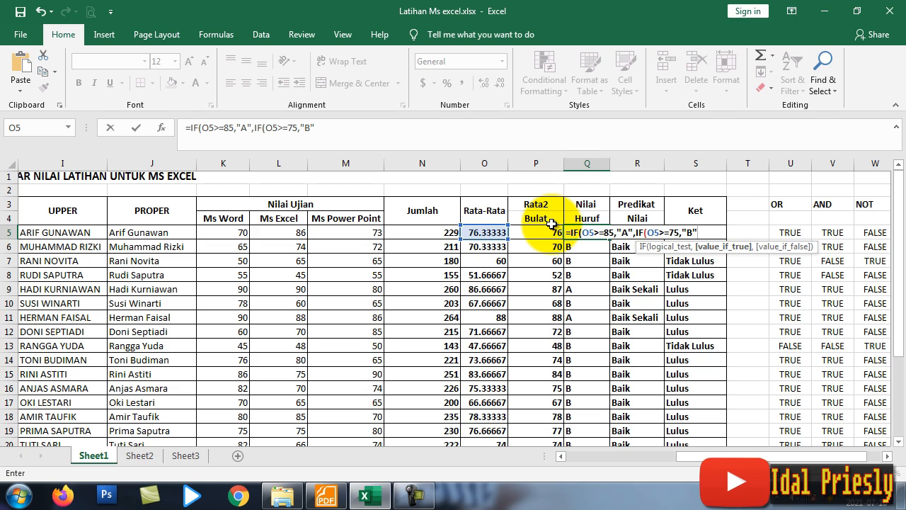
Add a third nested IF to the Nilai Huruf formula in Q5 that returns "C" when O5>=65.
type(",")
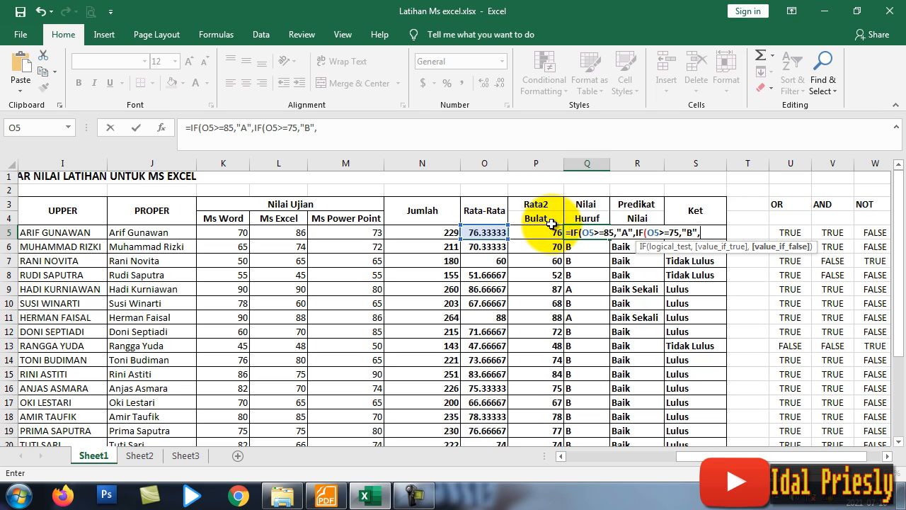
type("IF")
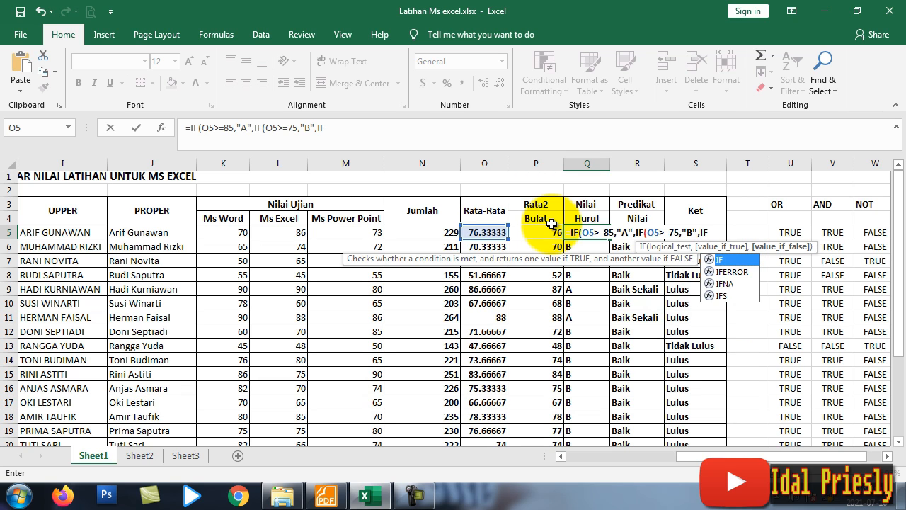
double_click(724, 259)
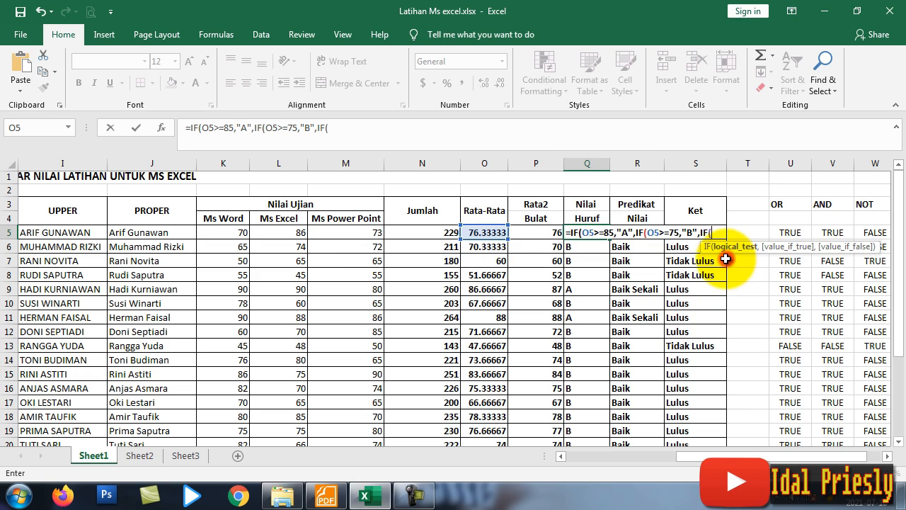
left_click(480, 233)
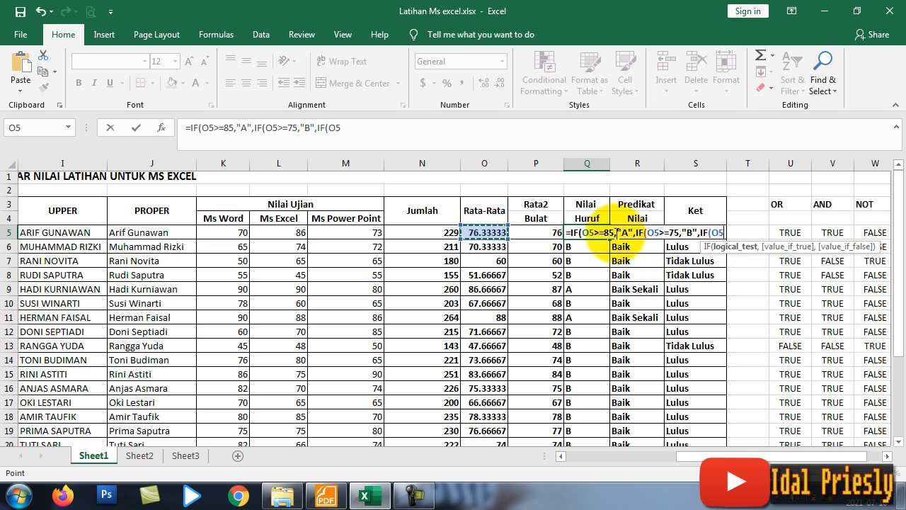
type(">=65,")
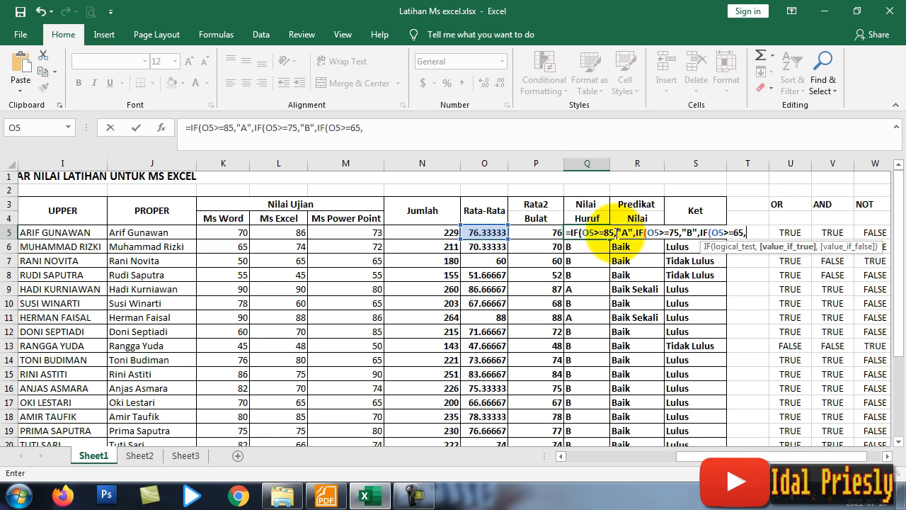
type("\"C\"")
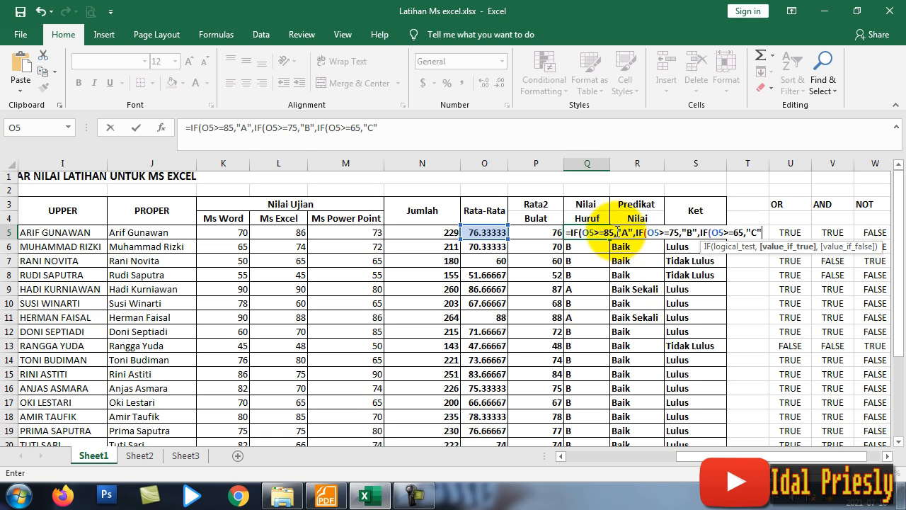
Complete the Q5 formula with a fourth nested IF that returns "D" when O5>=60 and "E" otherwise.
type(",")
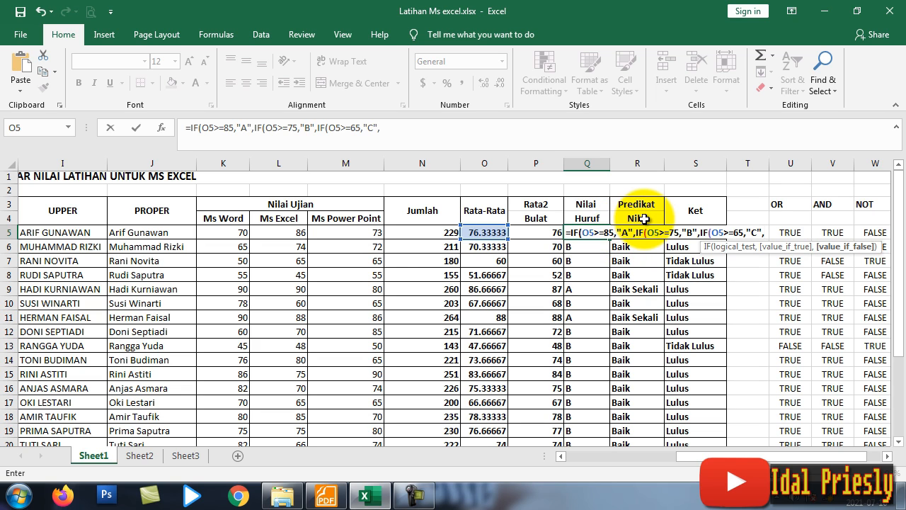
type("IF")
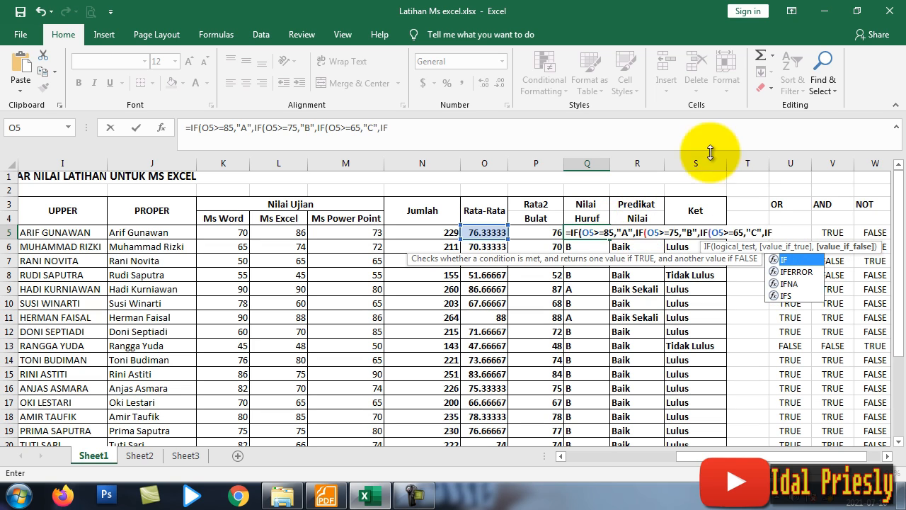
double_click(788, 261)
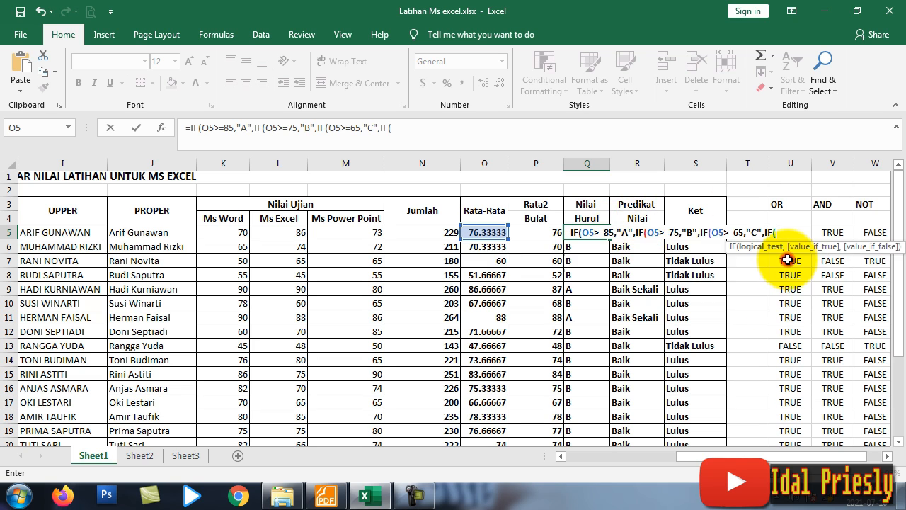
left_click(486, 239)
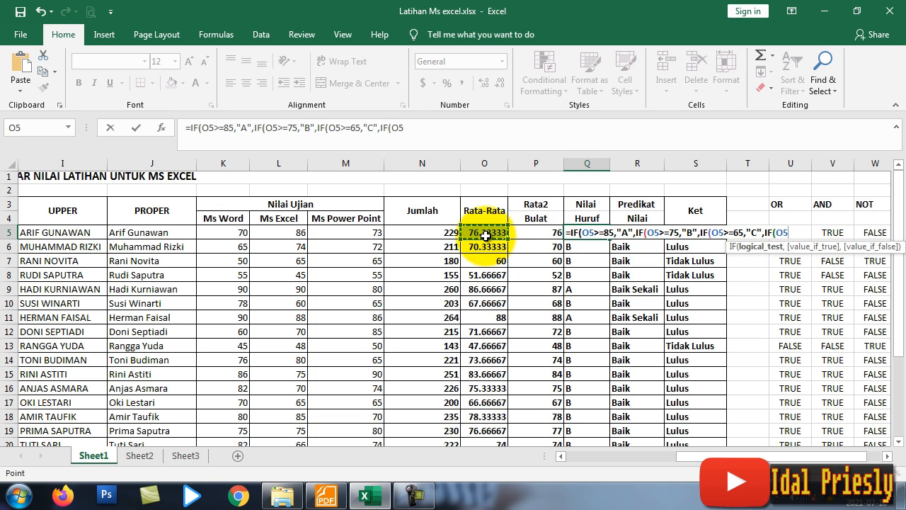
type(">=60")
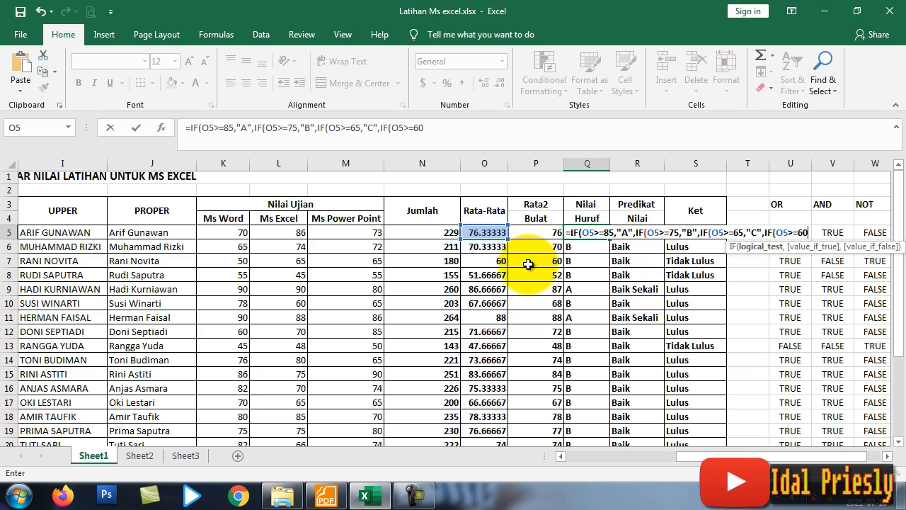
type(",\"D\"")
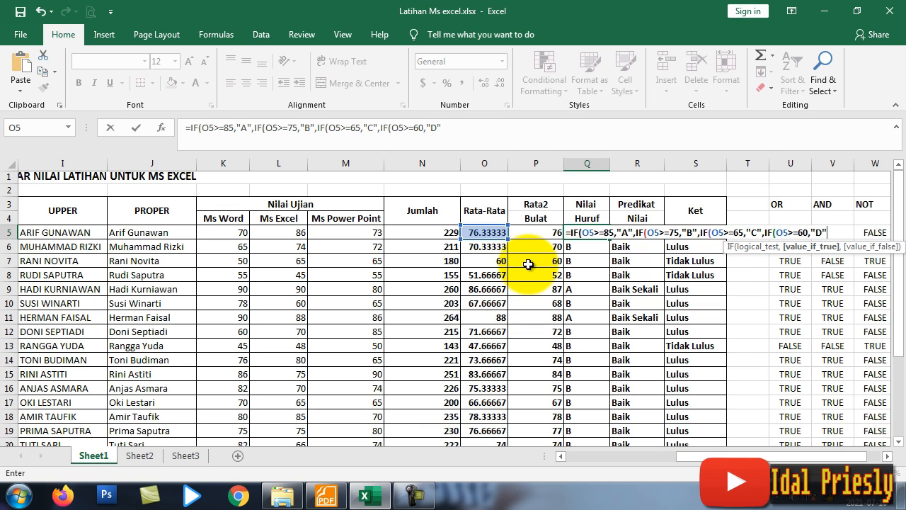
type(",\"")
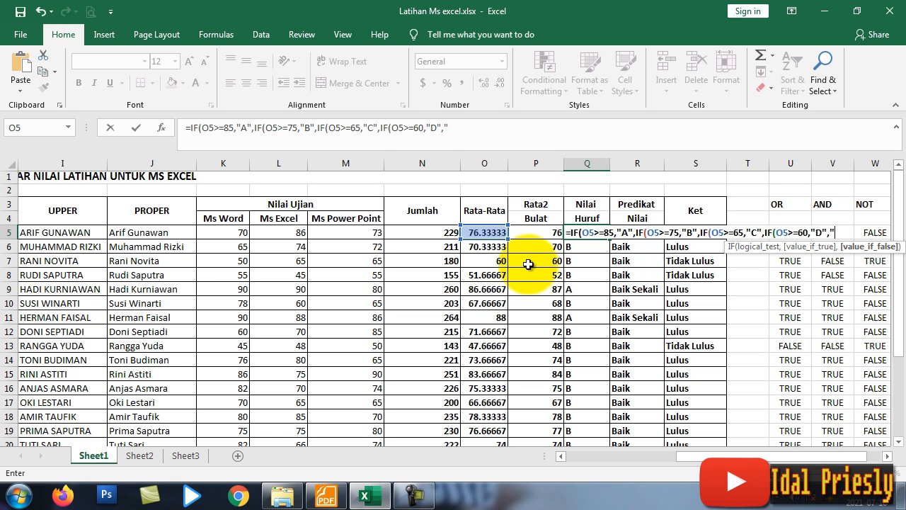
type("E\"")
type("))))")
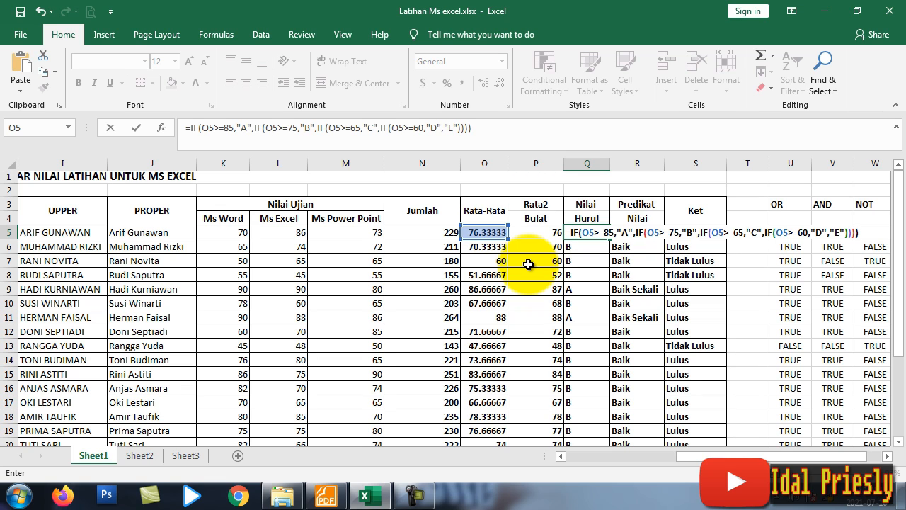
key("Return")
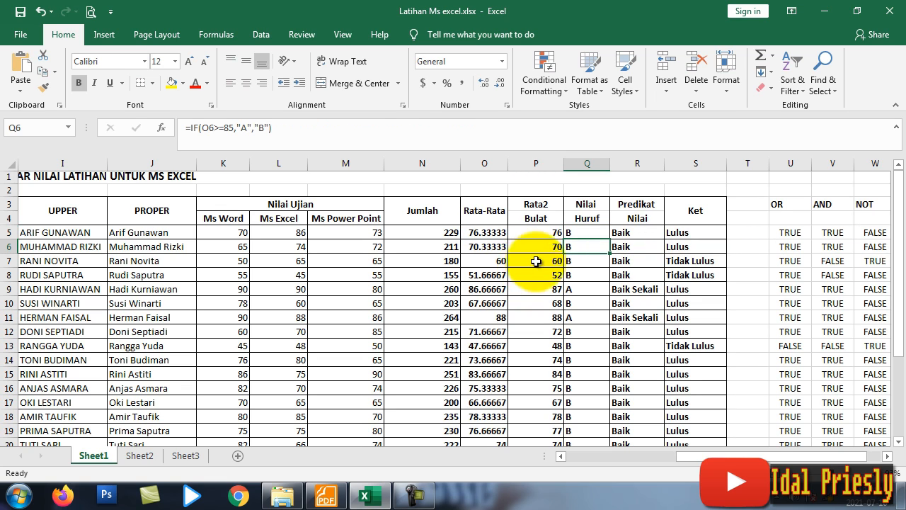
Fill the nested Nilai Huruf formula from Q5 down to Q24 for all students.
left_click(589, 231)
left_click_drag(610, 237, 587, 334)
scroll(582, 321, "down", 1)
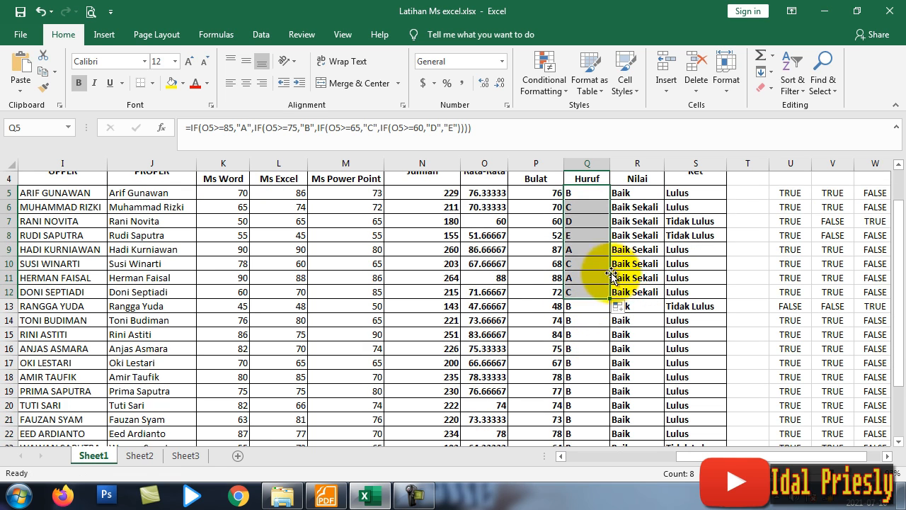
left_click_drag(610, 298, 593, 405)
scroll(611, 389, "down", 2)
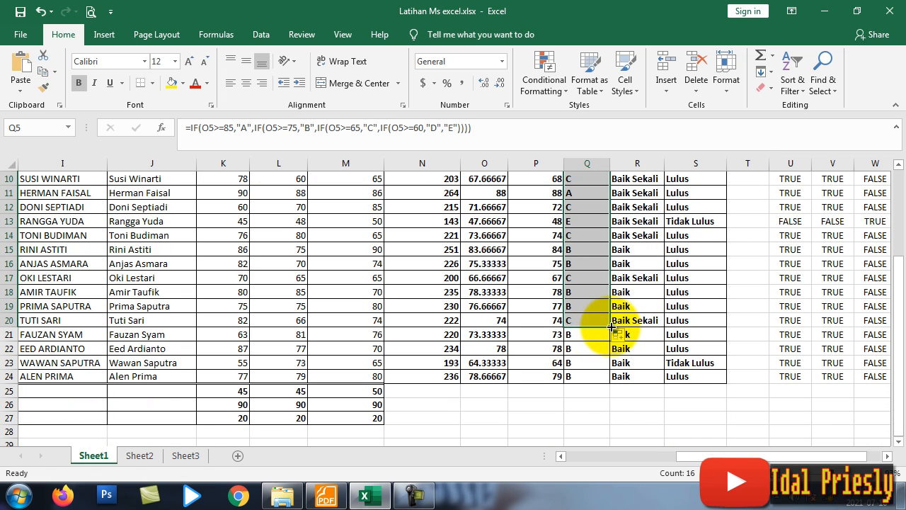
left_click_drag(609, 327, 610, 384)
scroll(641, 263, "up", 3)
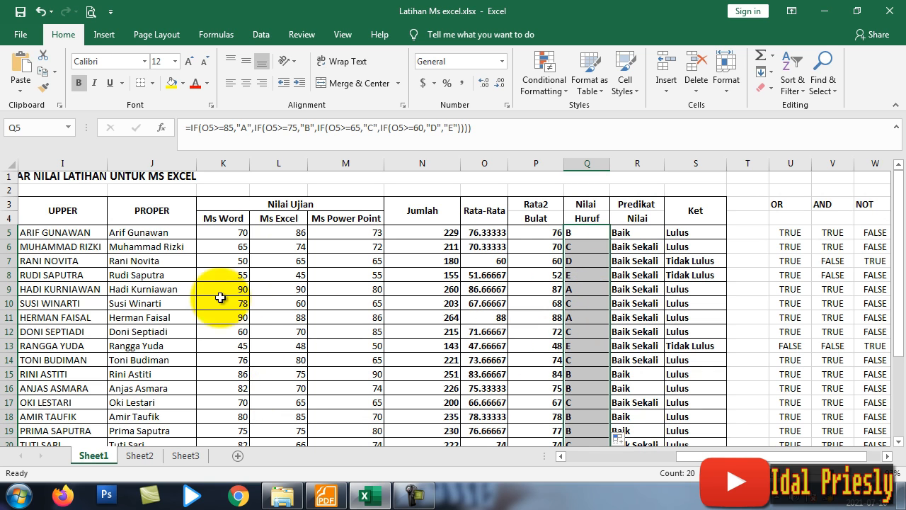
Change the exam scores in row 20 to 40 for Ms Word, 55 for Ms Excel and 46 for Ms Power Point.
scroll(435, 360, "down", 2)
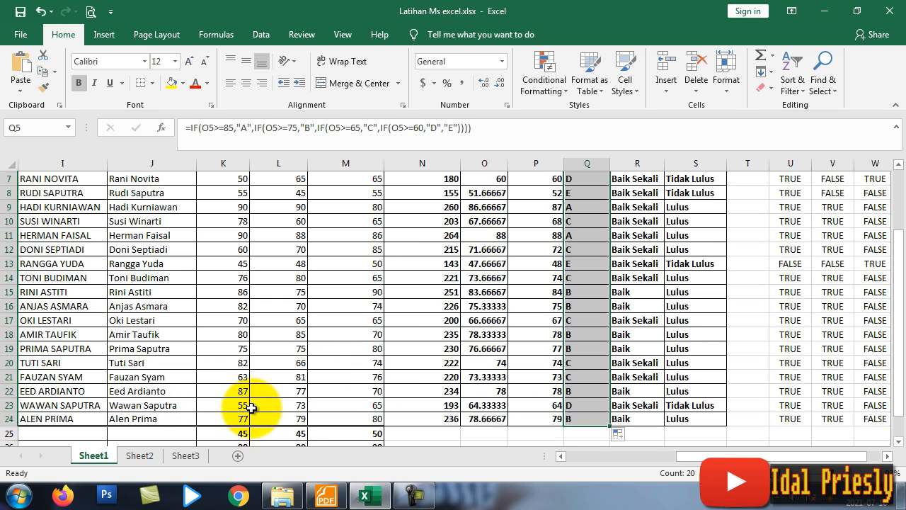
double_click(236, 362)
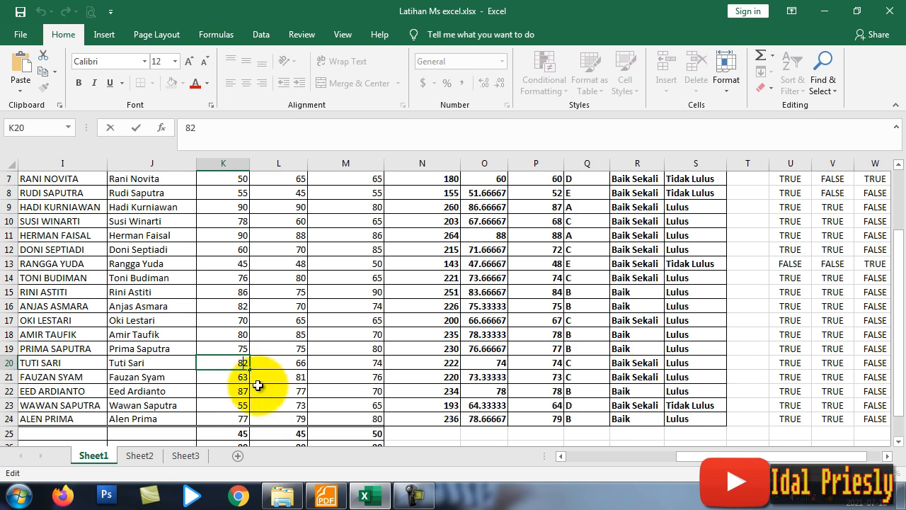
scroll(238, 409, "up", 1)
double_click(239, 406)
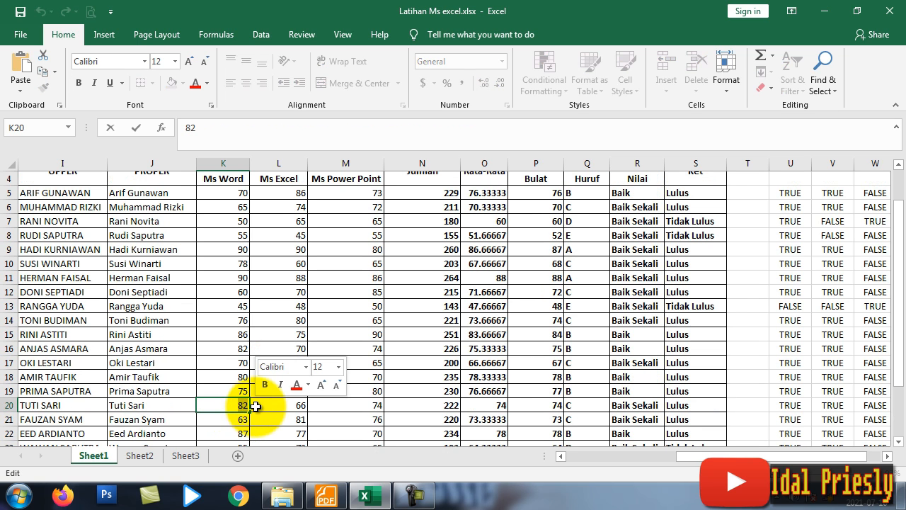
type("40")
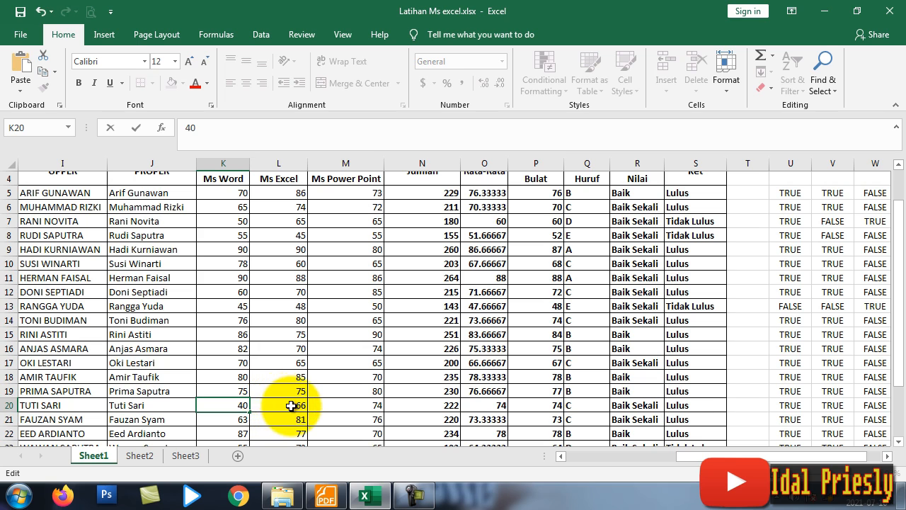
double_click(290, 405)
double_click(252, 406)
type("55")
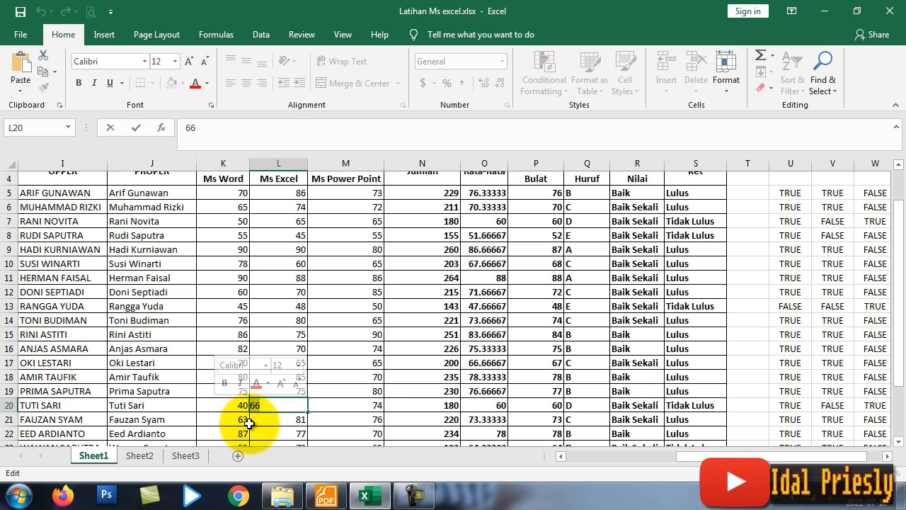
left_click(362, 407)
double_click(363, 407)
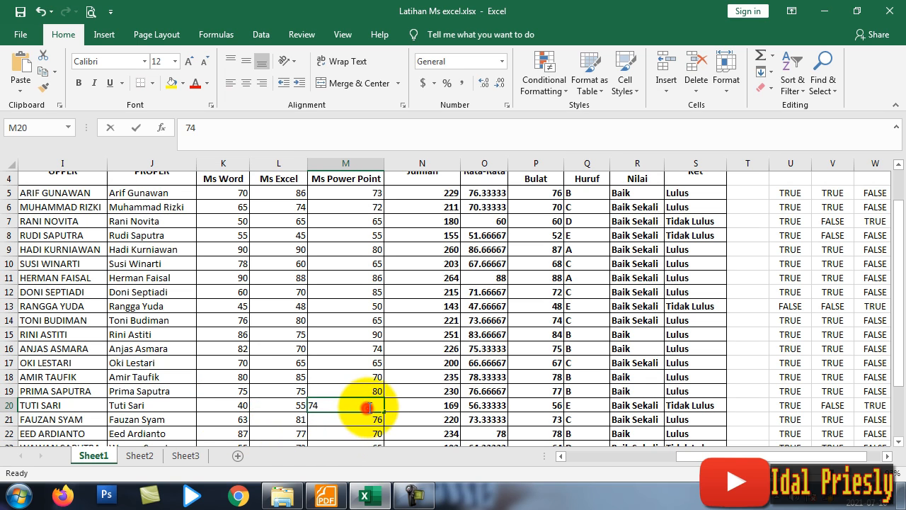
type("4")
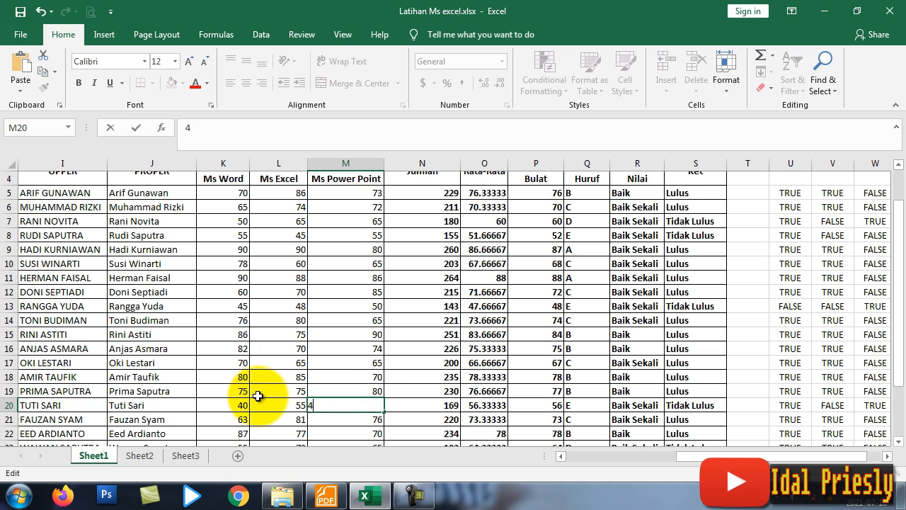
type("6")
left_click(365, 389)
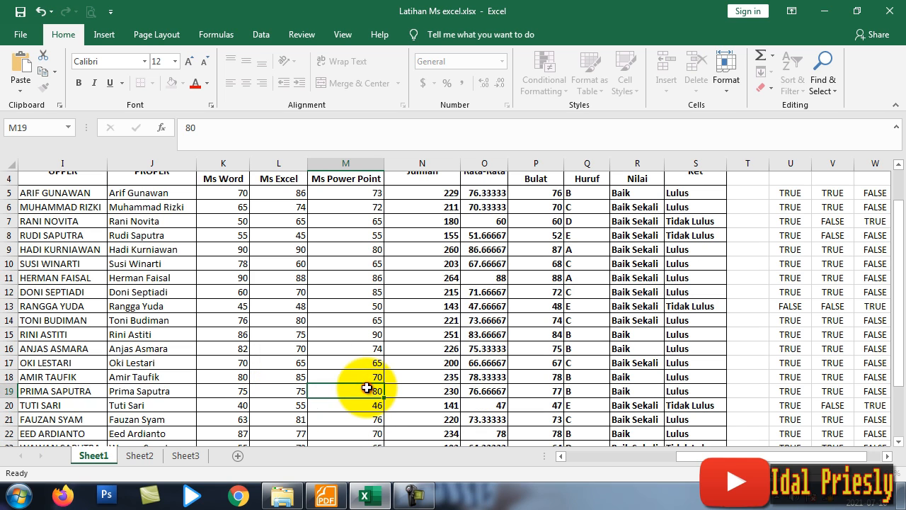
Widen column R, Predikat Nilai, to make room for longer predicate texts.
scroll(587, 418, "down", 1)
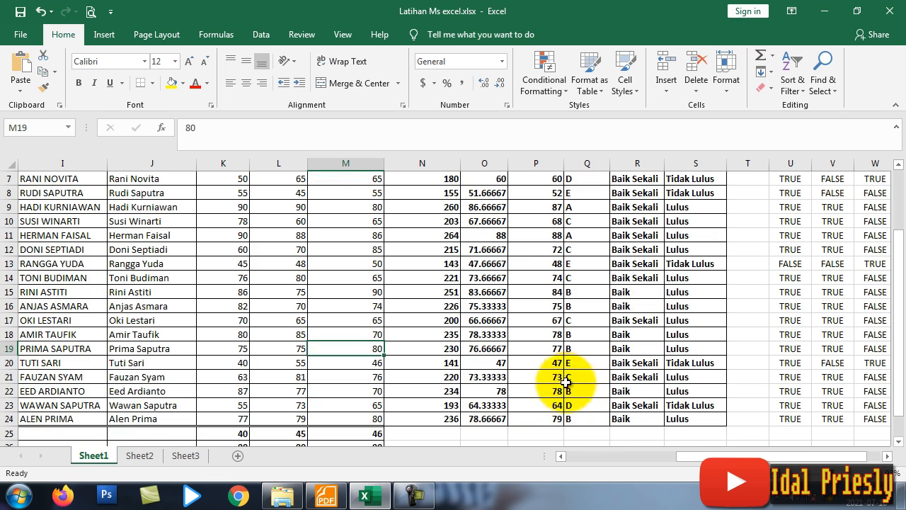
scroll(577, 368, "up", 1)
scroll(579, 365, "up", 1)
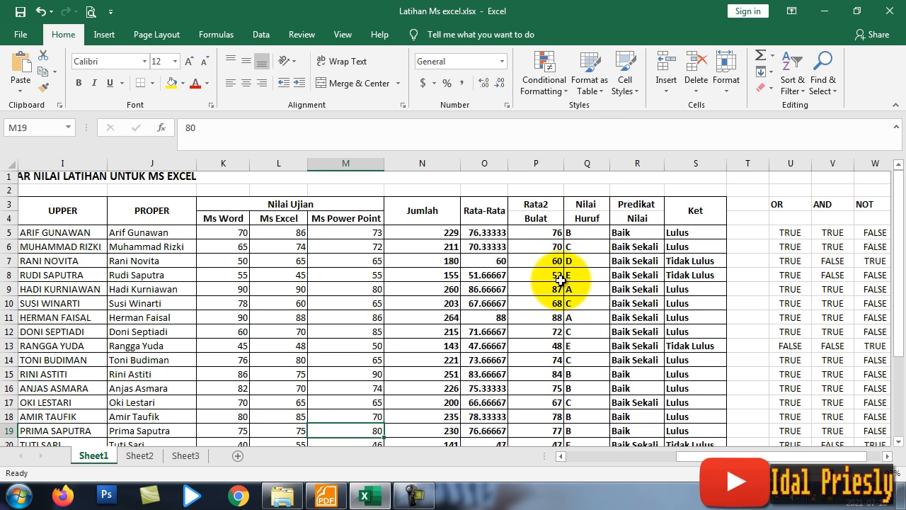
left_click_drag(664, 164, 685, 167)
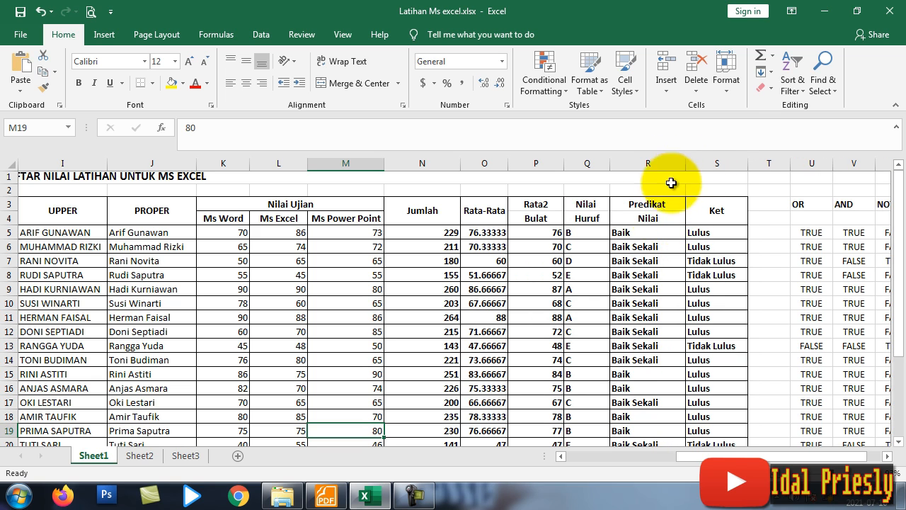
Edit the Predikat Nilai formula in R5 and remove its value-if-false "Baik Sekali" with the closing bracket.
left_click(643, 234)
key("ctrl+Down")
scroll(655, 239, "up", 5)
left_click(646, 233)
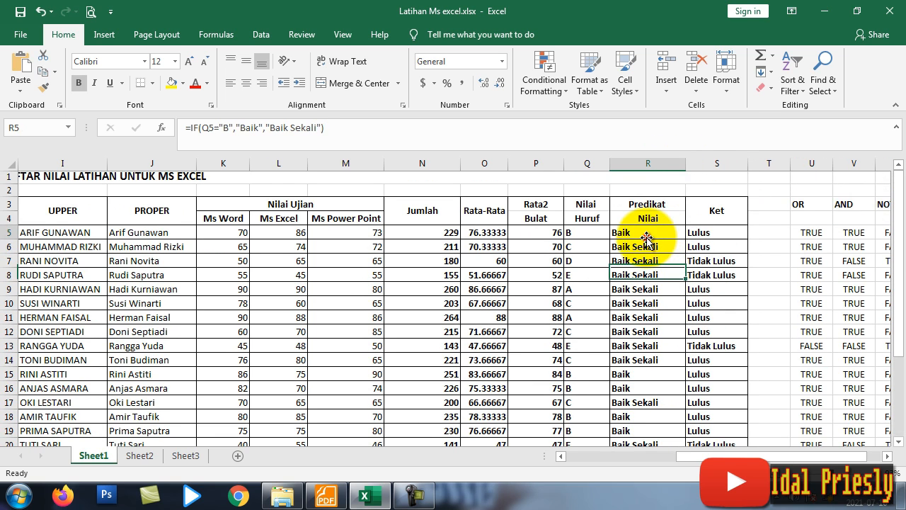
key("ctrl+Down")
scroll(665, 244, "up", 5)
double_click(617, 233)
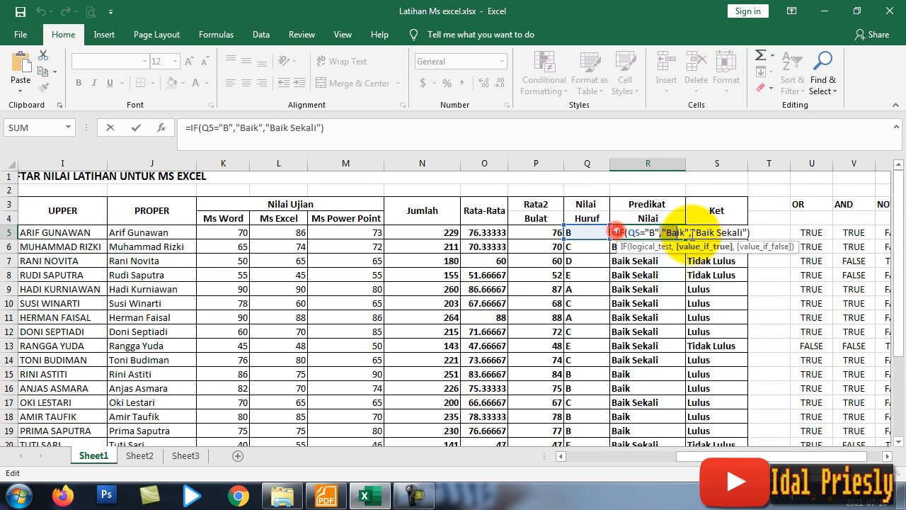
left_click_drag(692, 233, 741, 225)
key("BackSpace")
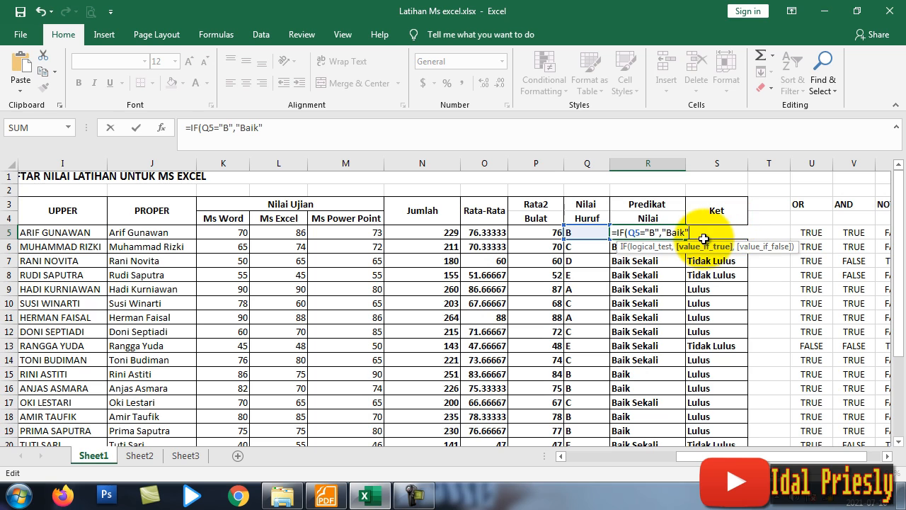
Add a second IF to the R5 formula that tests Q5="A" and contains the result "Baik Sekali".
type(",IF")
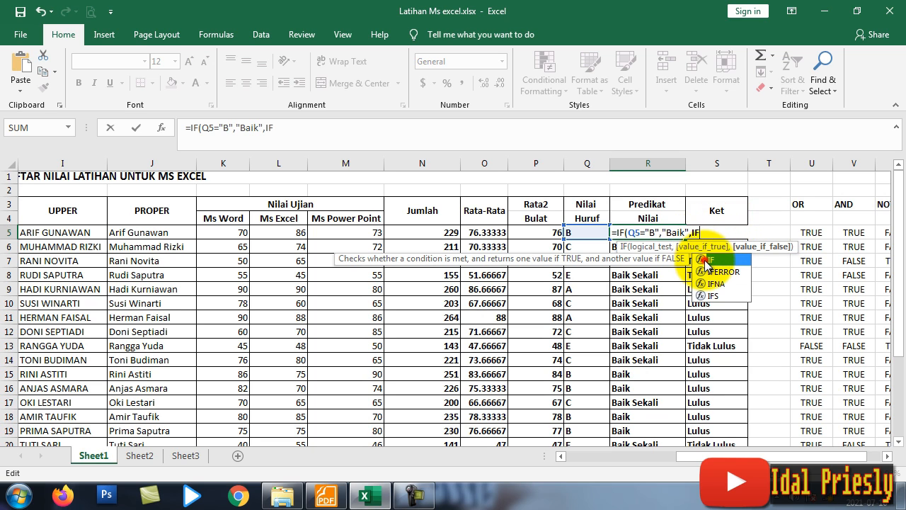
double_click(705, 261)
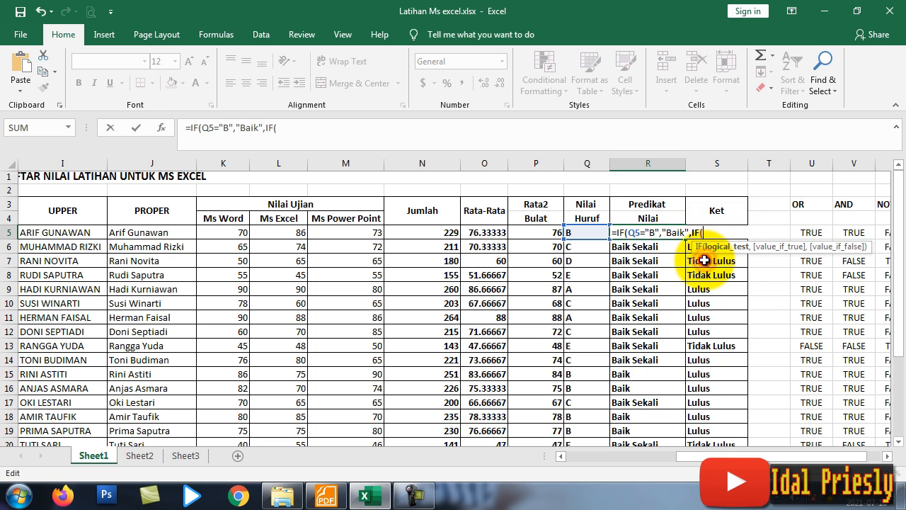
left_click(588, 232)
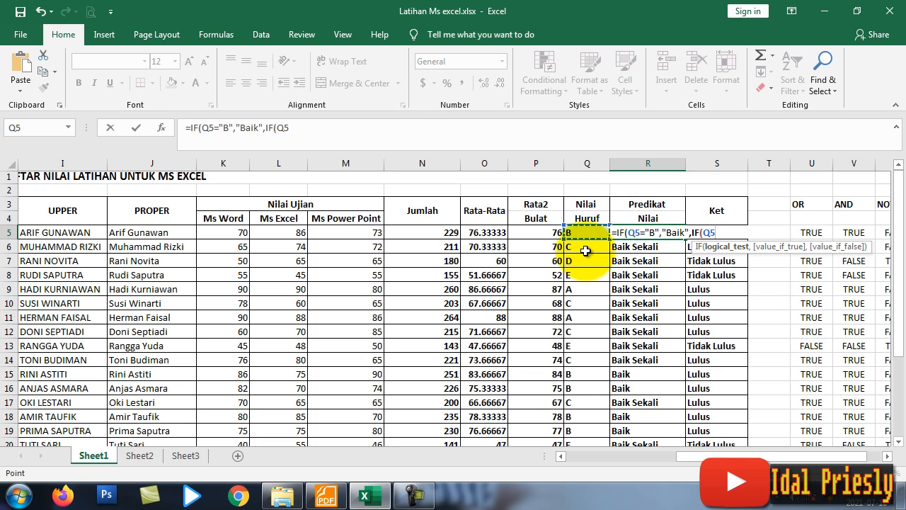
type("=\"A\"Baik")
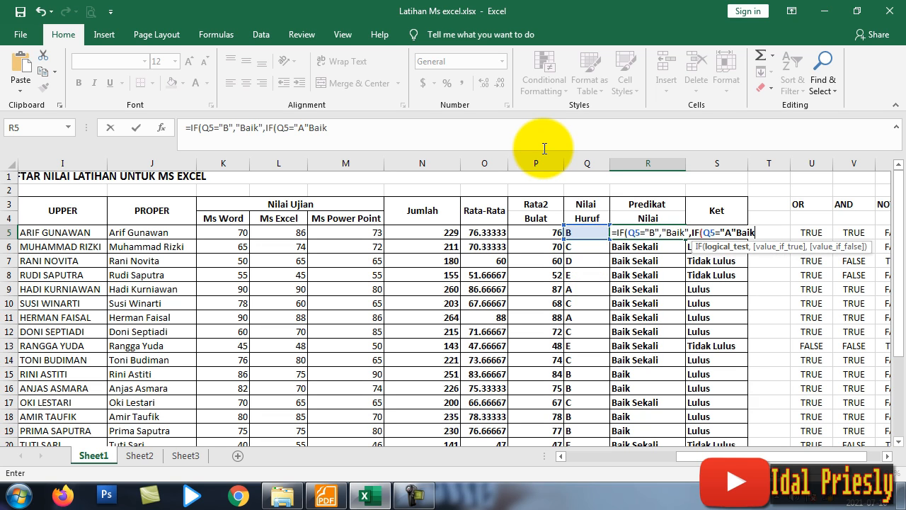
type(" Sekali\",")
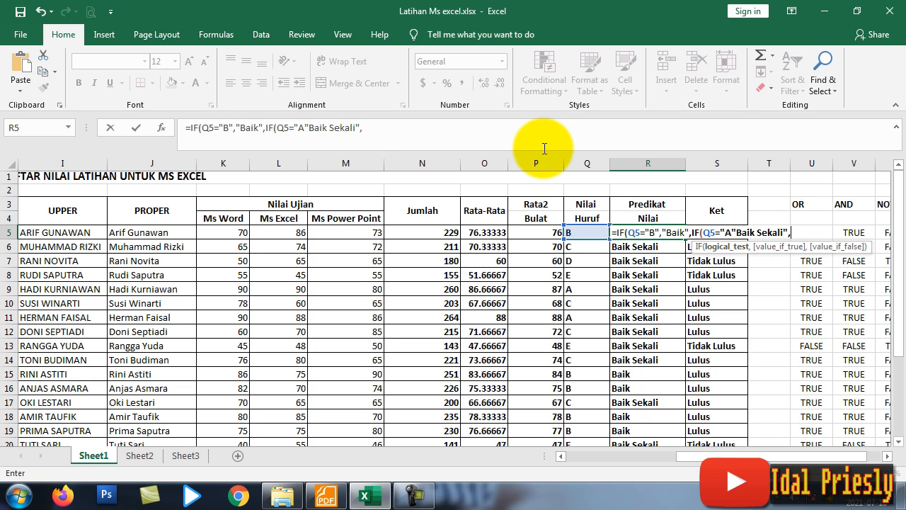
Start a third nested IF testing Q5 in R5 and insert the missing comma between "A" and "Baik Sekali".
type("IF")
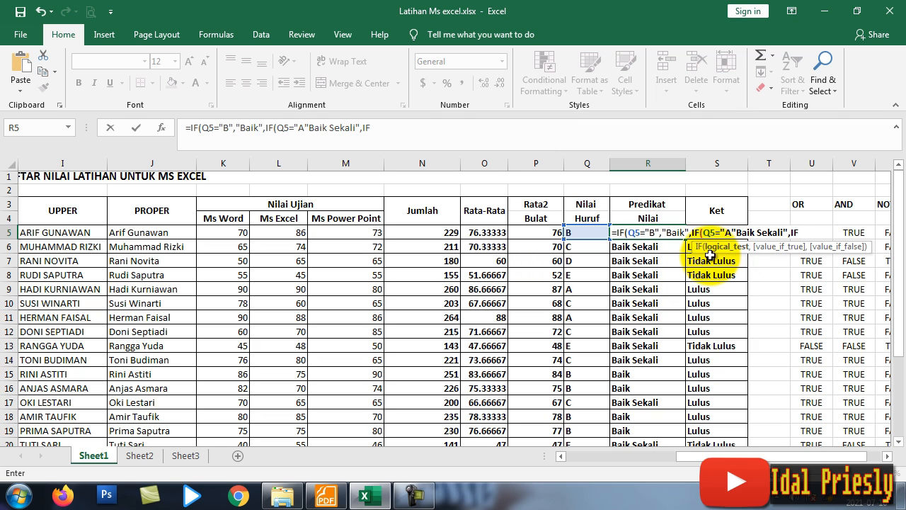
type("(")
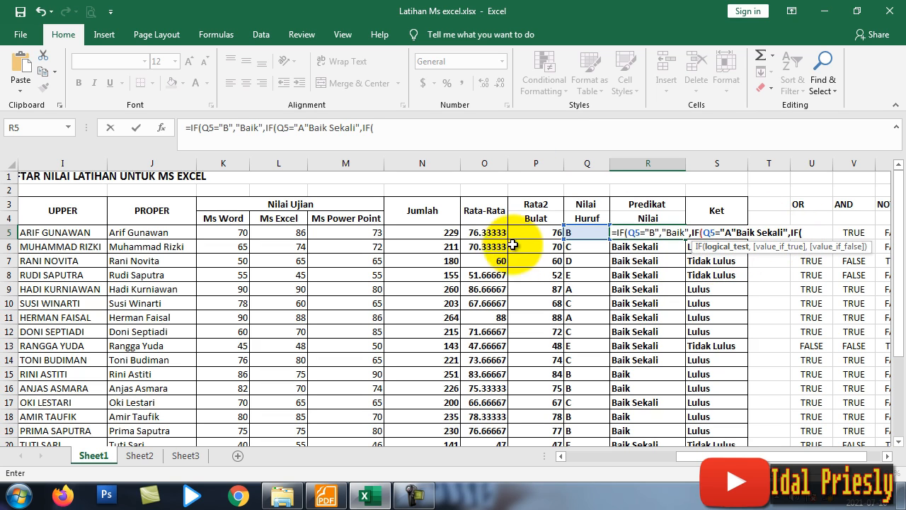
left_click(576, 232)
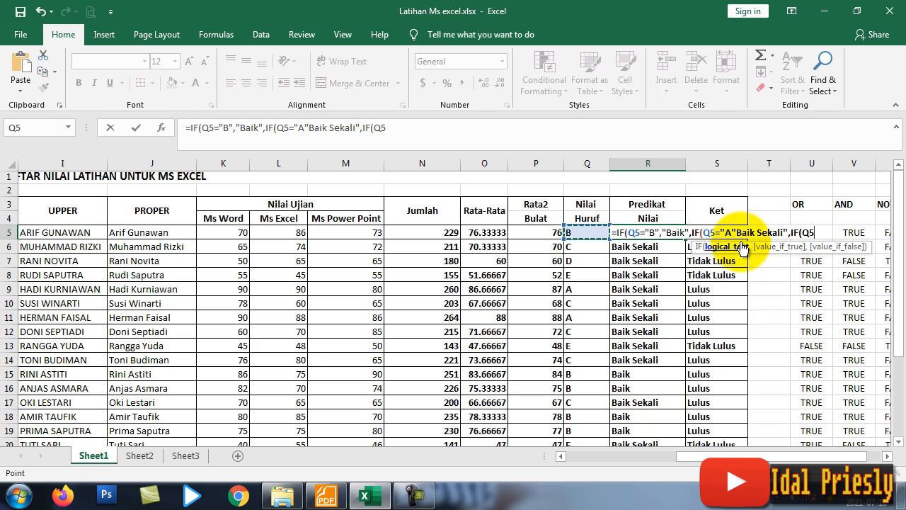
type("=")
left_click(732, 232)
type("\"")
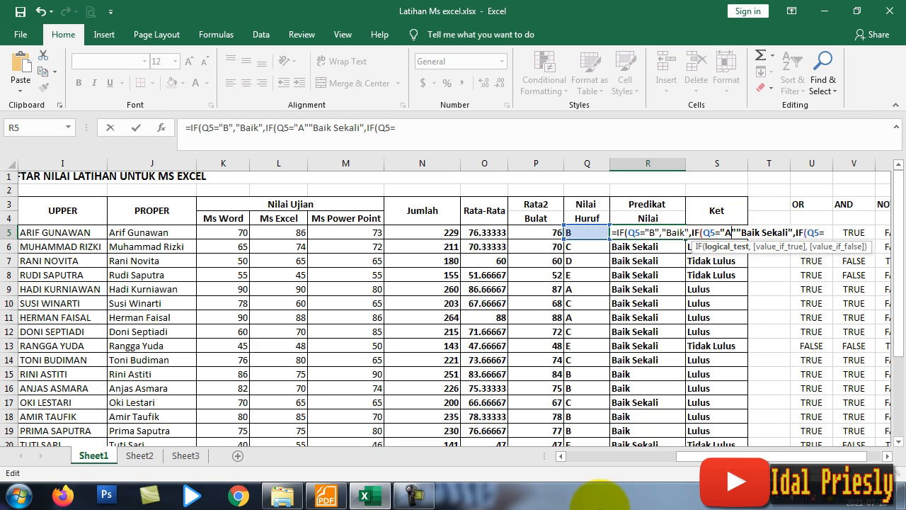
type(",")
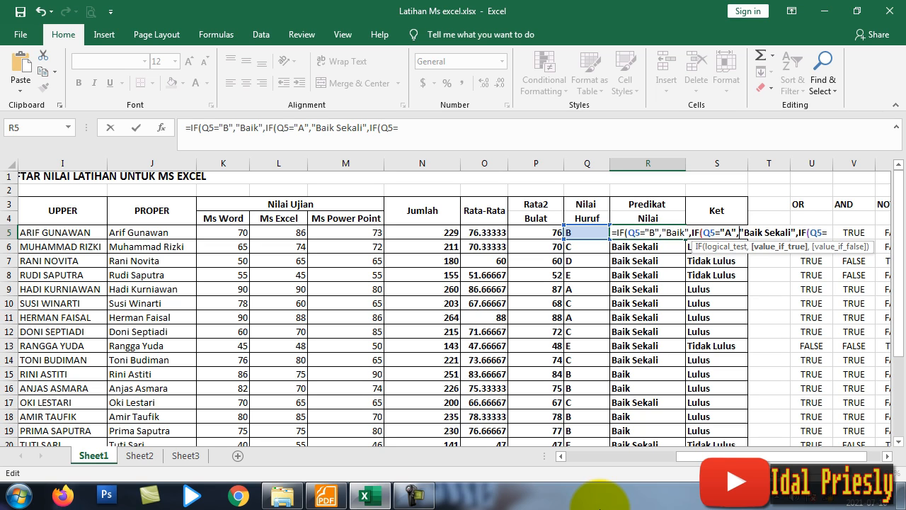
Complete the third IF's test in R5 as Q5="C" with the result "Cukup".
left_click(827, 233)
type("\"")
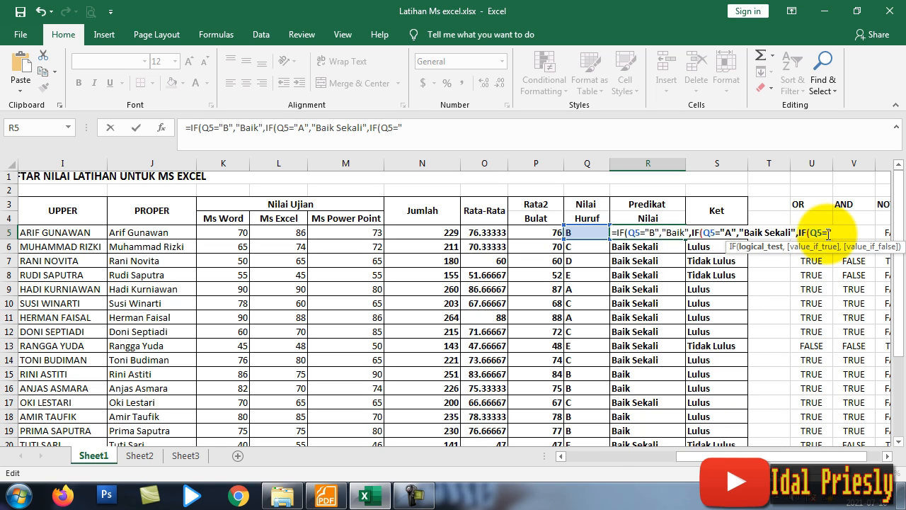
type("C\",")
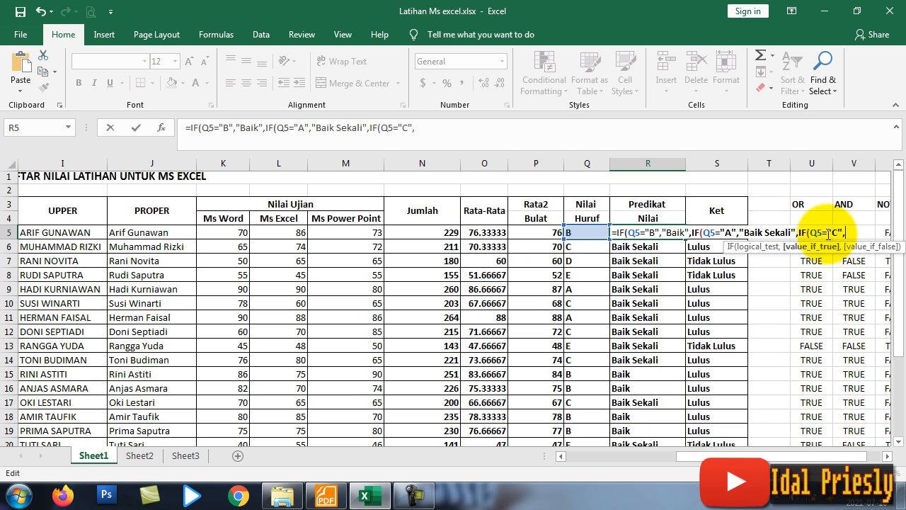
type("\"")
type("Cuku")
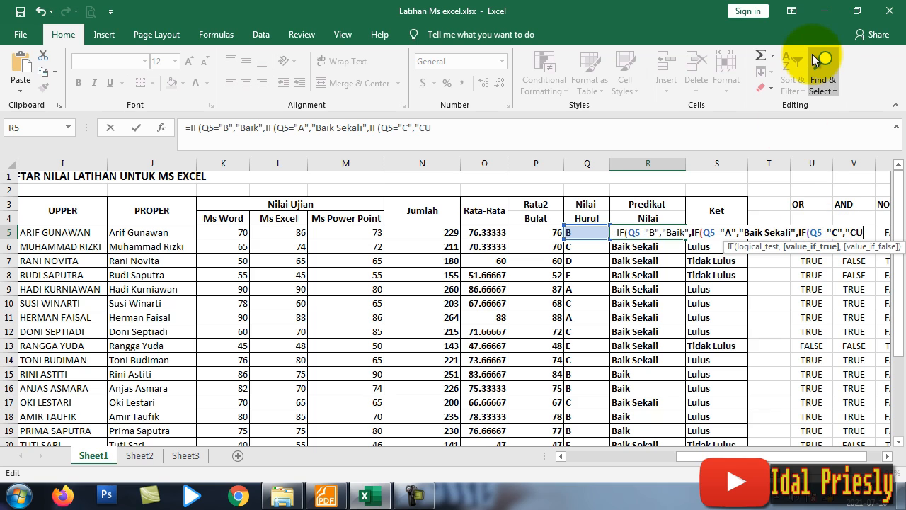
type("p\"")
double_click(887, 461)
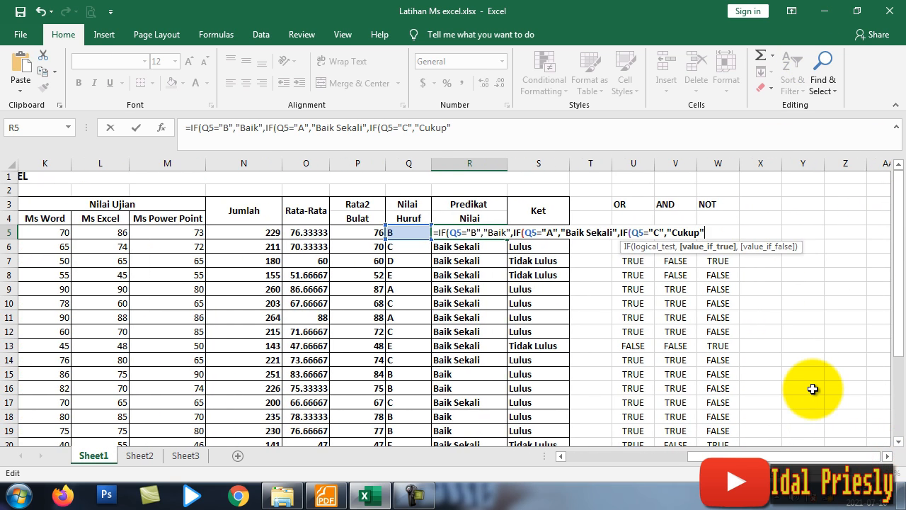
Add a fourth nested IF to the R5 formula that returns "Kurang" when Q5="D".
type(",")
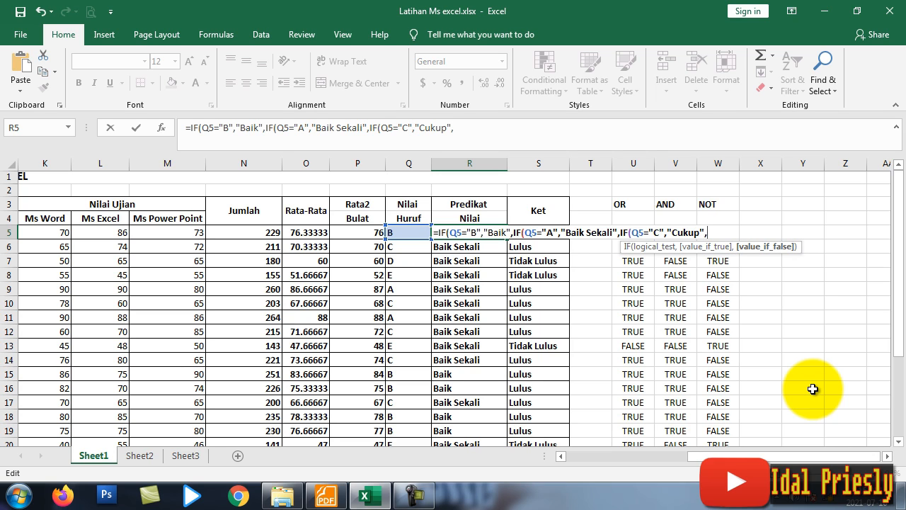
type("IF(")
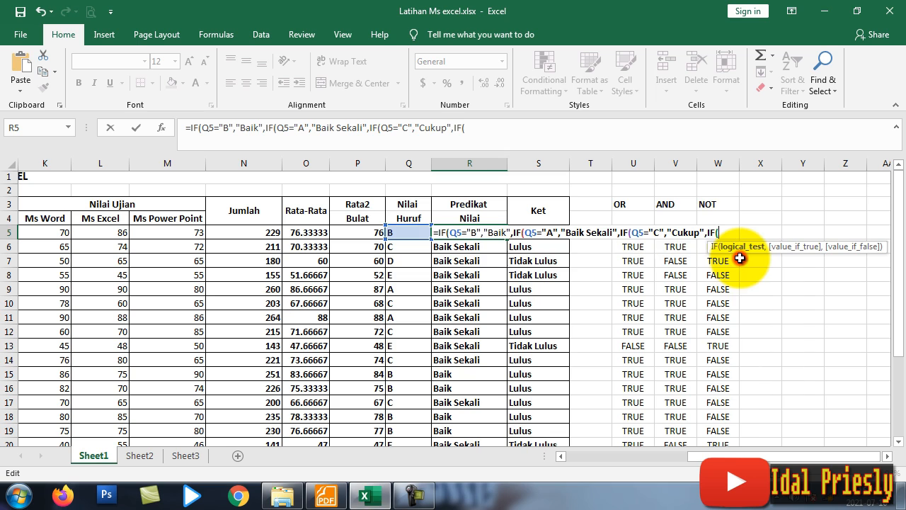
double_click(740, 259)
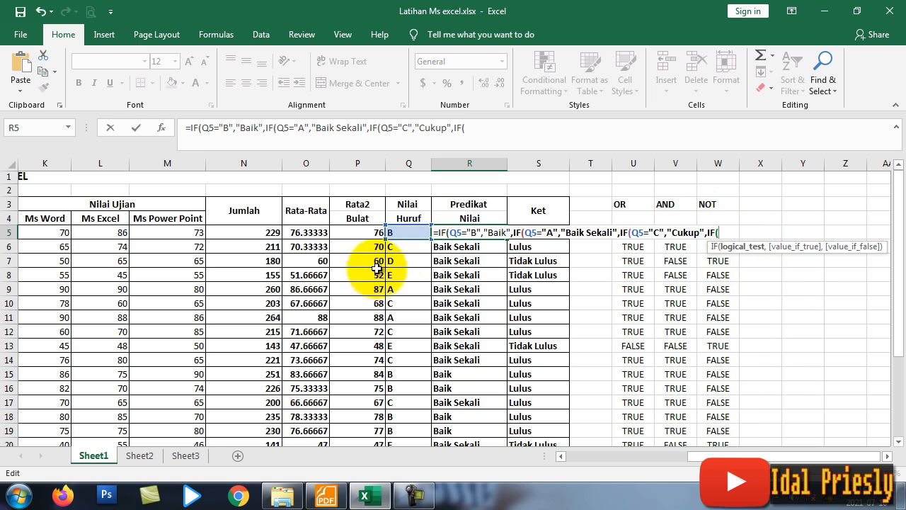
left_click(418, 233)
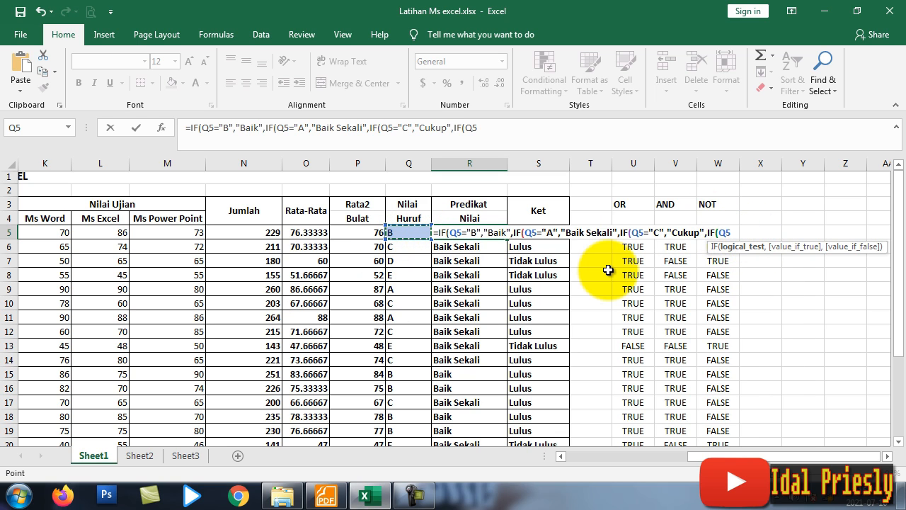
type("=\"D\",")
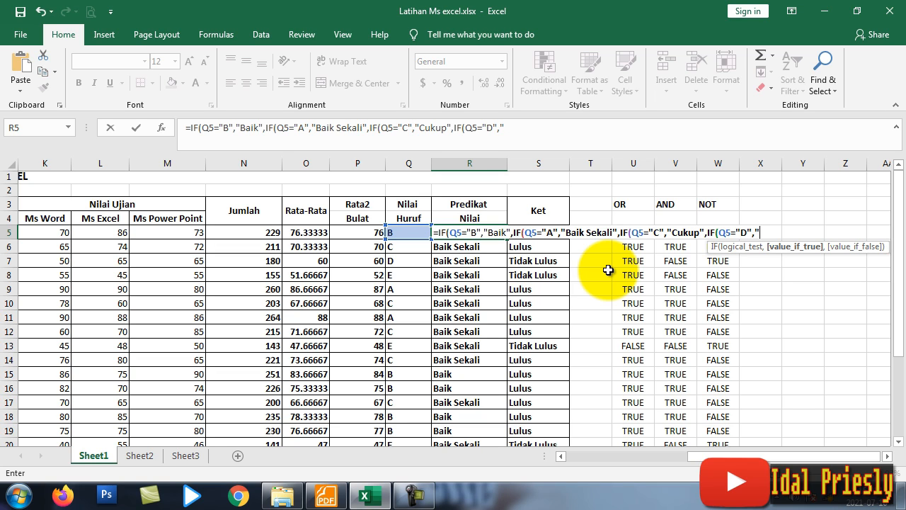
type("Kurang\"")
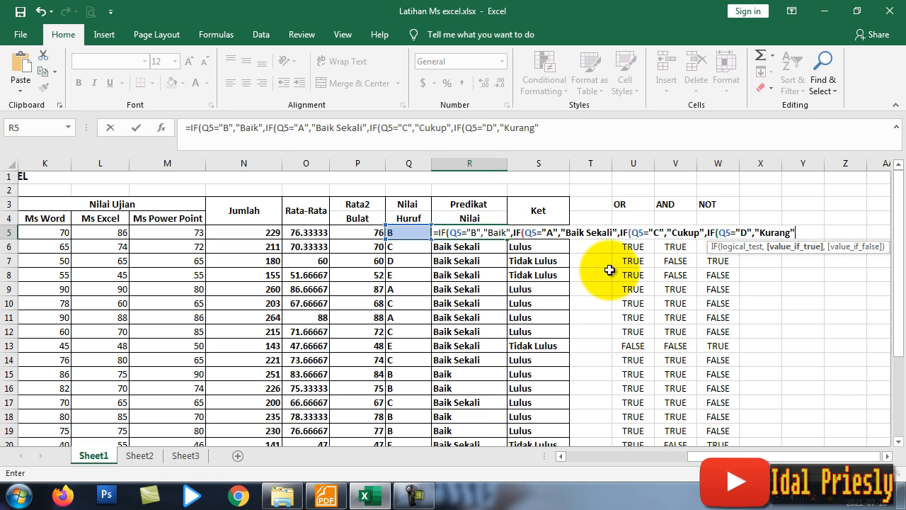
Finish the R5 formula with "Gagal" as the last value-if-false, close all four brackets and enter it.
type(",:")
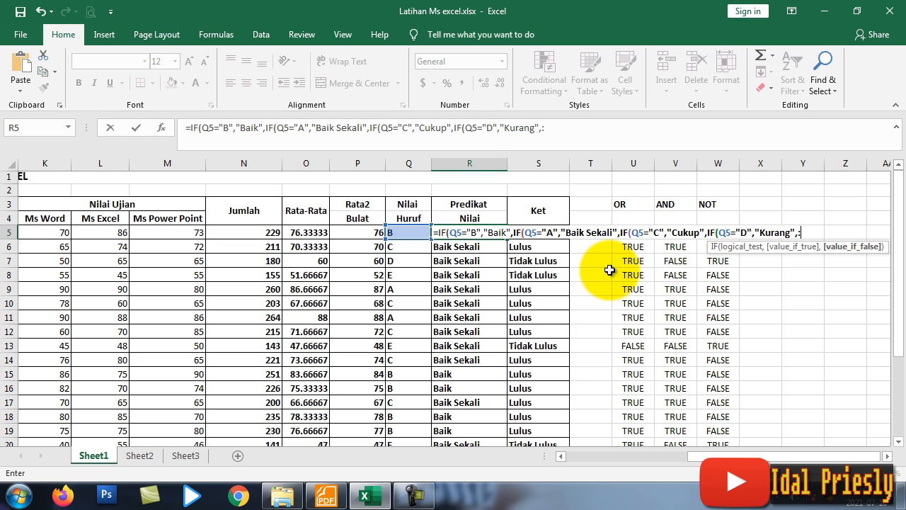
key("BackSpace")
type("\"GA")
key("BackSpace")
type("agal\"))")
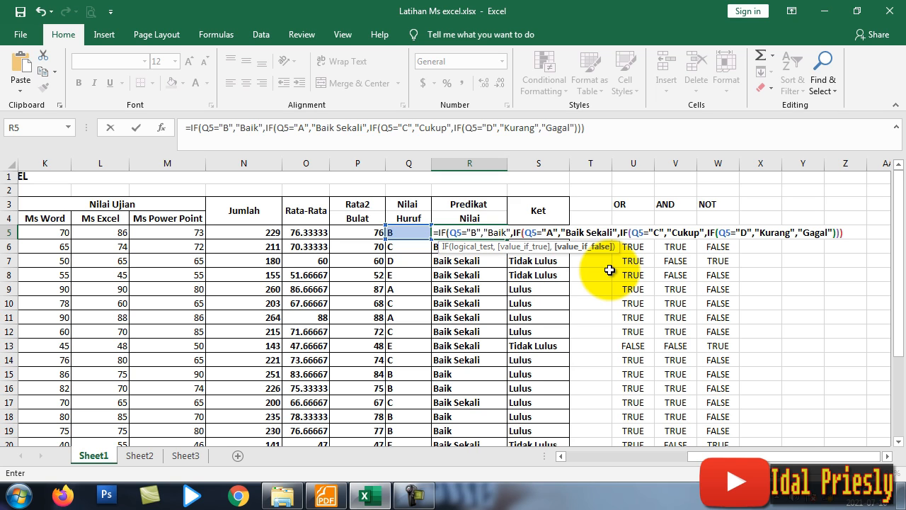
type(")")
key("Return")
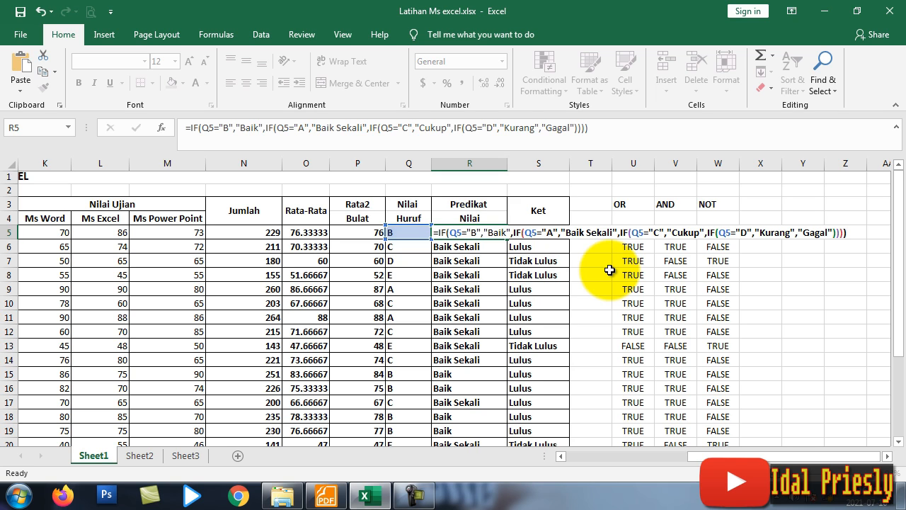
Fill the nested Predikat Nilai formula from R5 down to R24 for all students.
left_click(498, 236)
left_click_drag(508, 240, 507, 388)
scroll(509, 343, "down", 2)
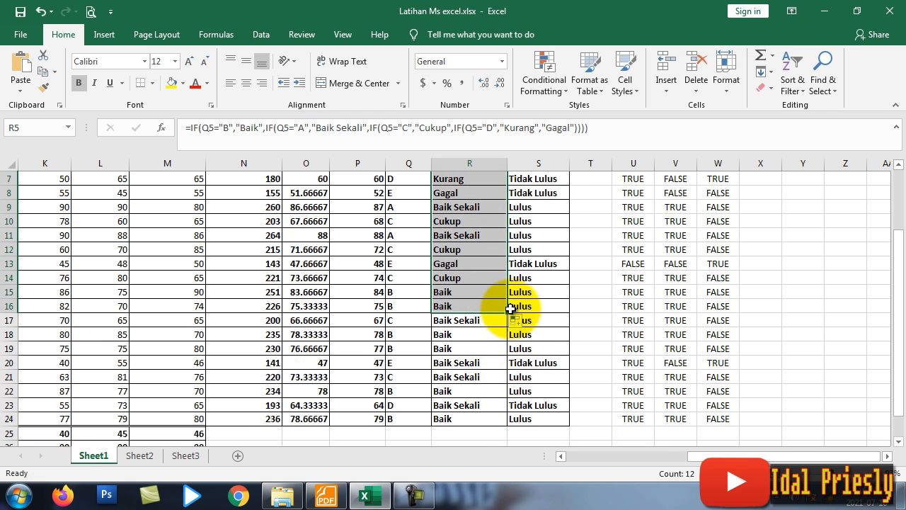
left_click_drag(507, 313, 506, 423)
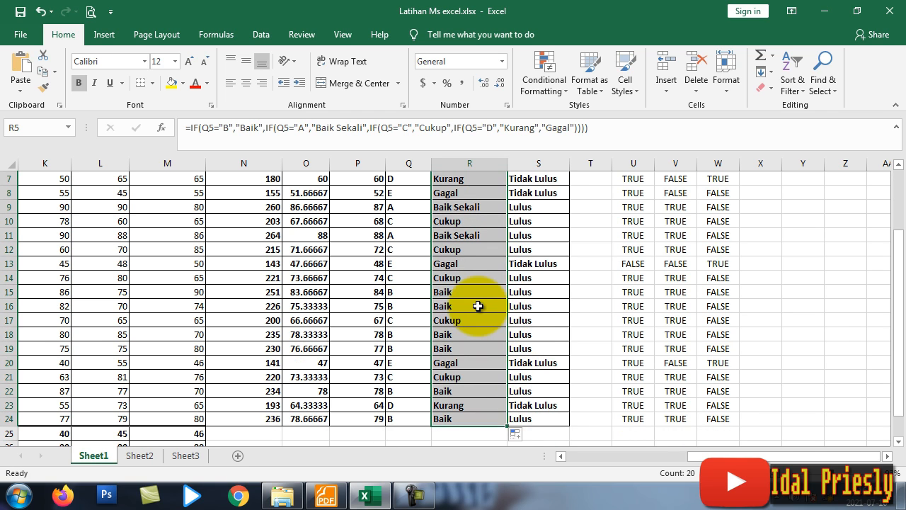
scroll(477, 303, "up", 2)
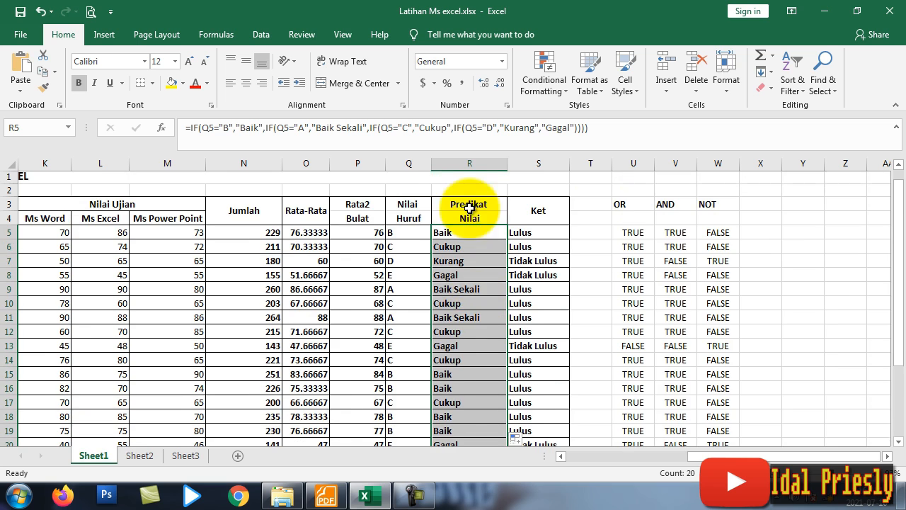
Review the Predikat Nilai formula in R5 and the Ket formula in S5 along with their results down the table.
left_click(444, 233)
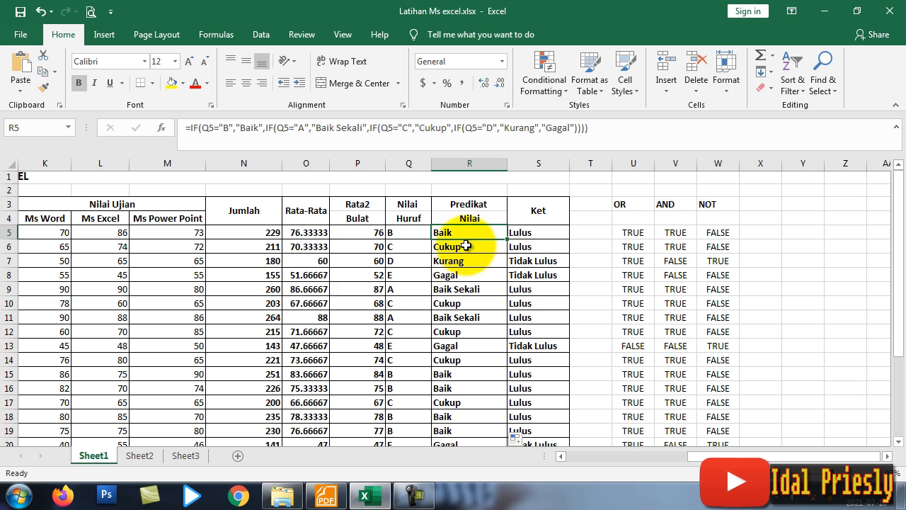
scroll(453, 246, "down", 1)
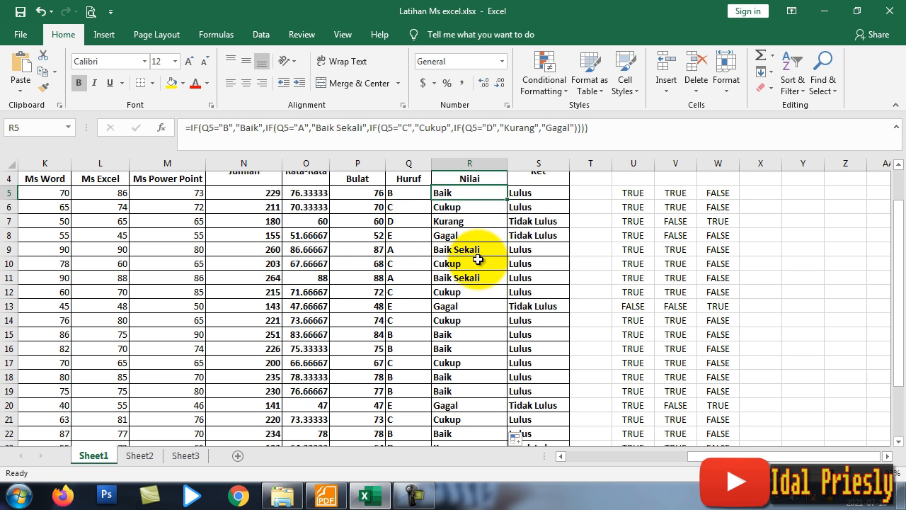
scroll(488, 261, "up", 1)
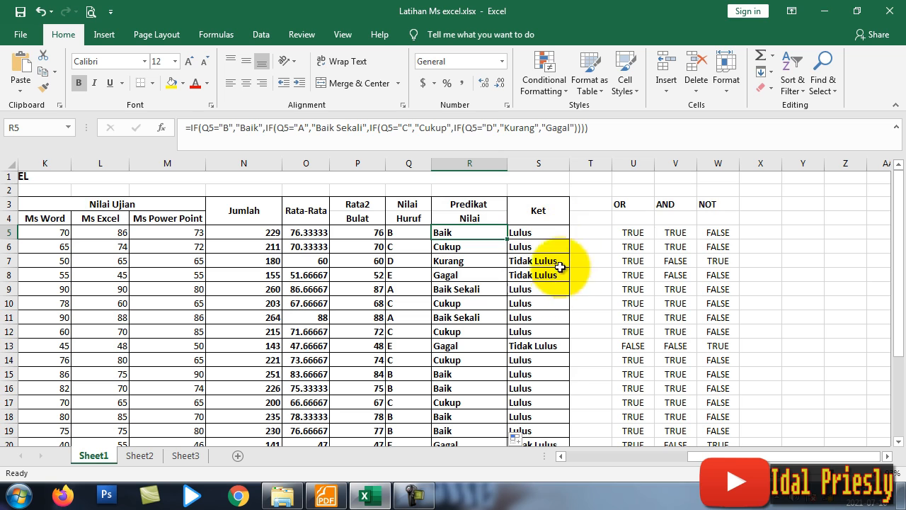
left_click(551, 229)
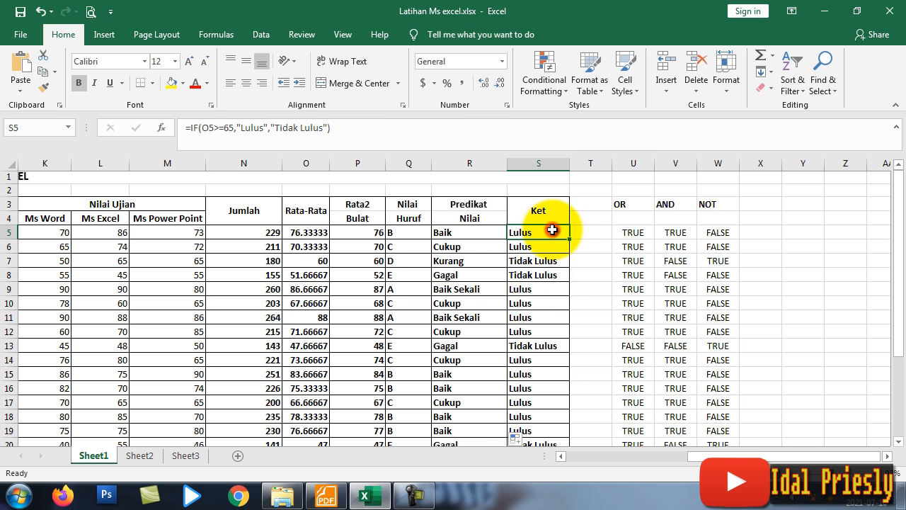
double_click(552, 230)
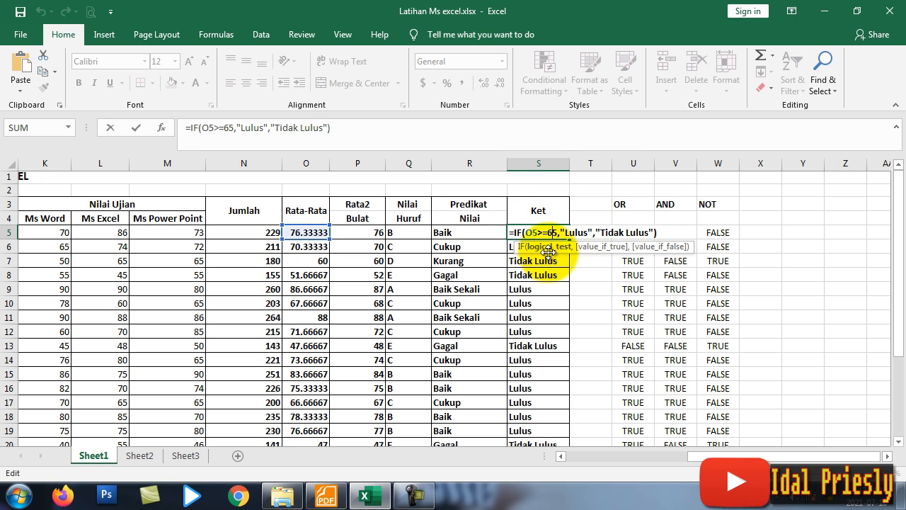
key("Escape")
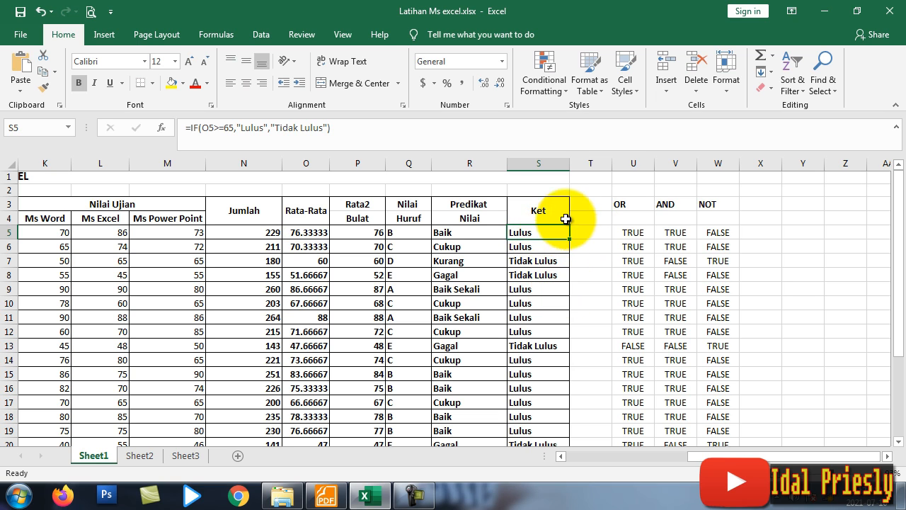
scroll(559, 230, "down", 1)
scroll(559, 230, "down", 2)
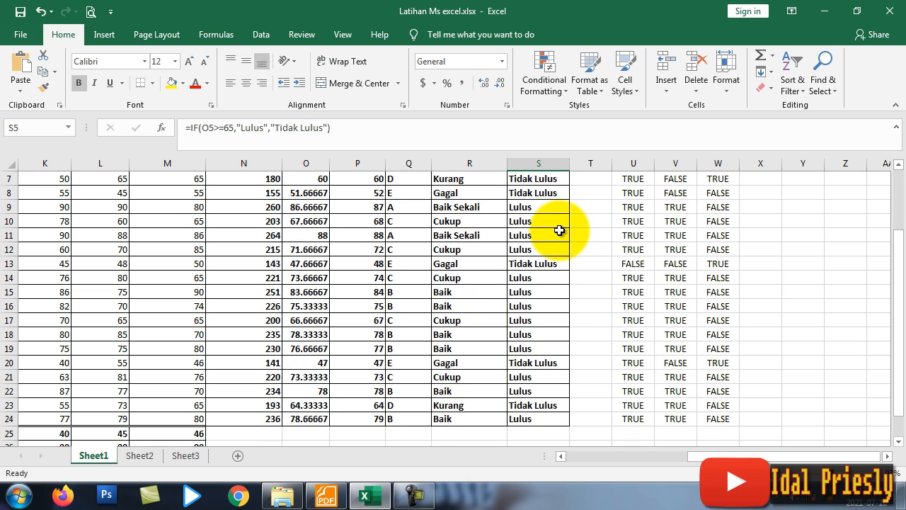
scroll(586, 234, "up", 2)
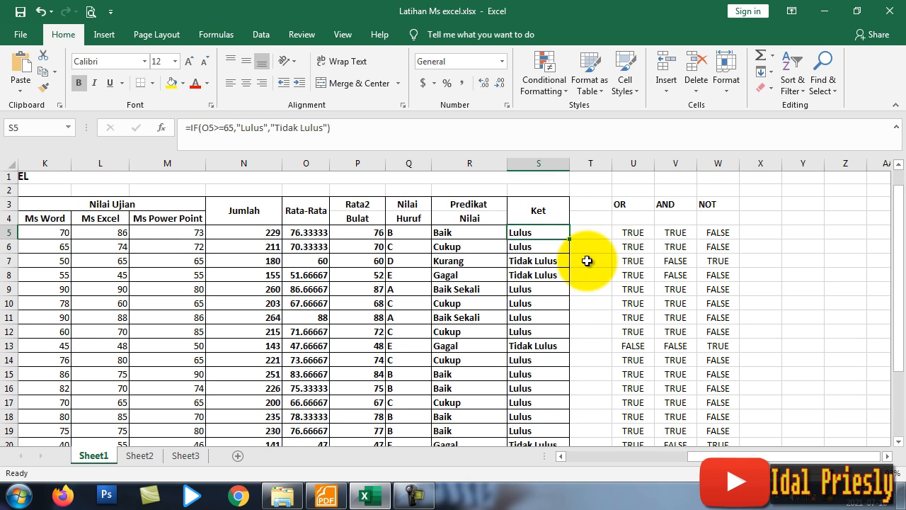